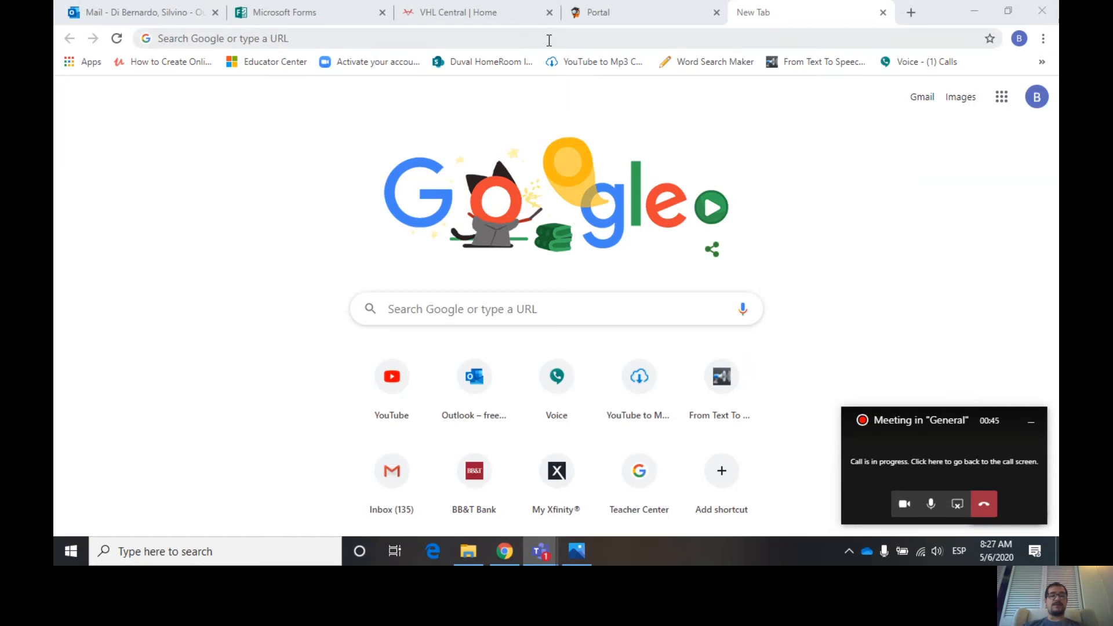
# - Go to oneview.duvalschools.org in a new tab
pyautogui.click(474, 42)
pyautogui.write('o')
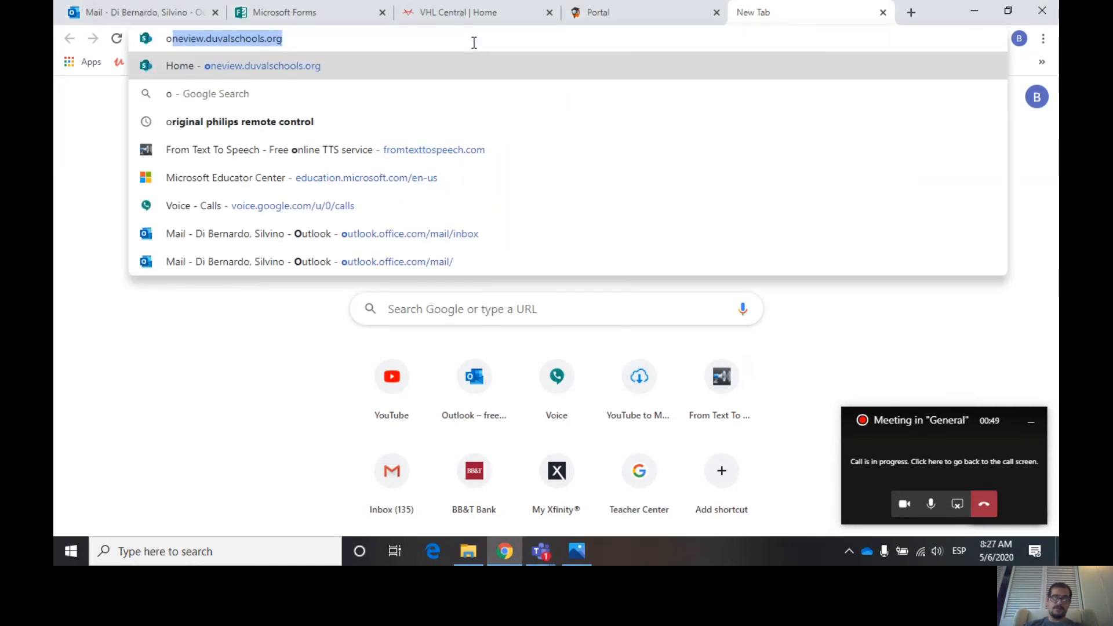
pyautogui.write('neview')
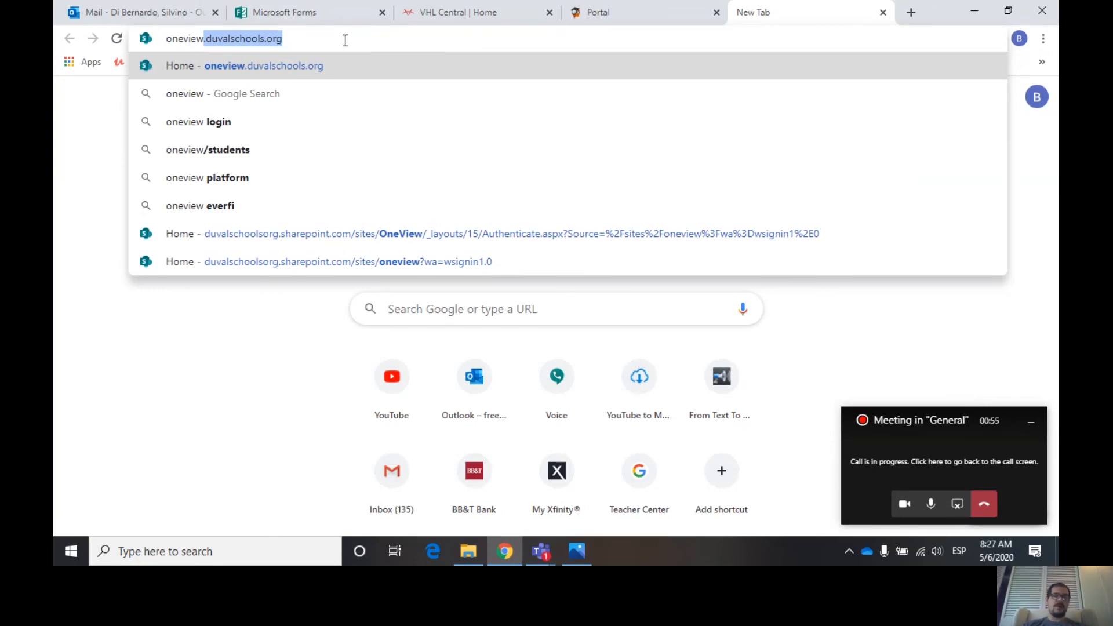
pyautogui.press('Right')
pyautogui.press('Return')
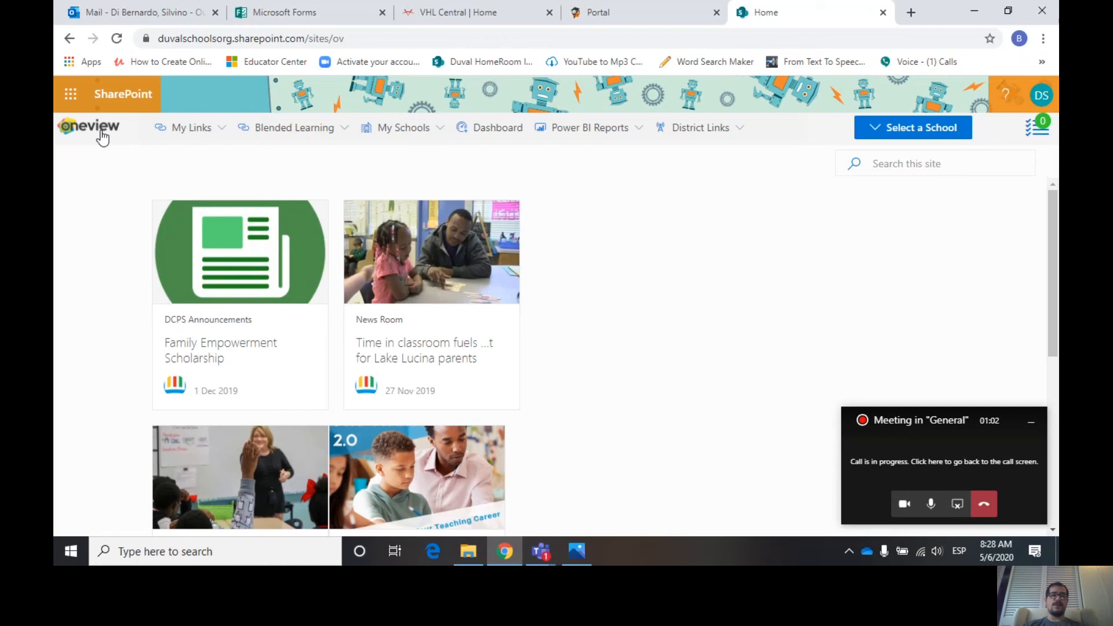
# - Open Sway from the full list of Office 365 apps
pyautogui.click(69, 98)
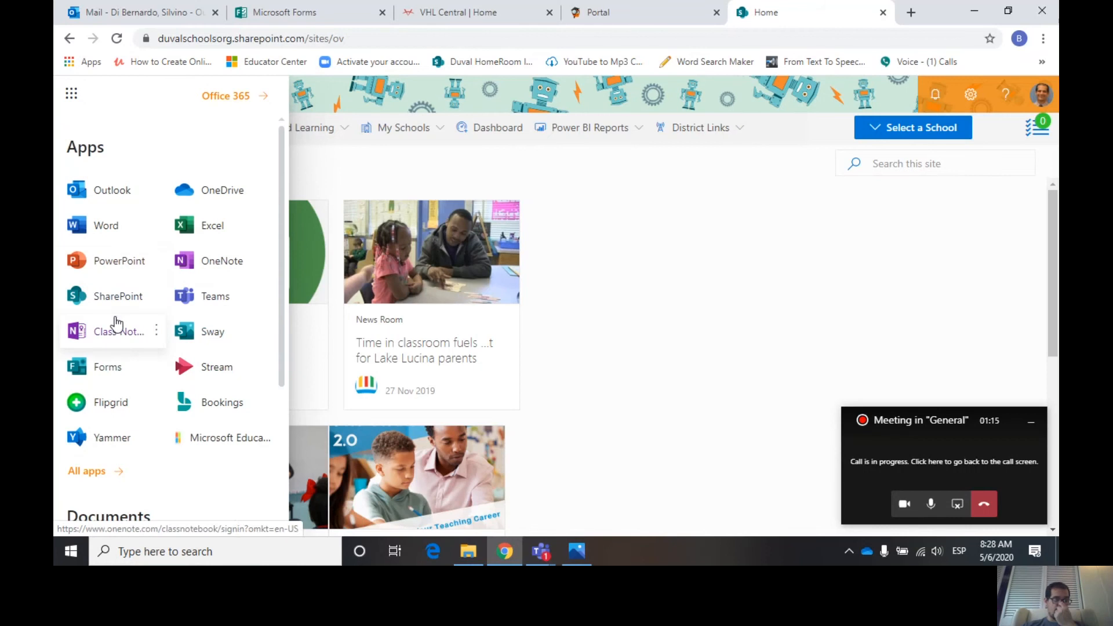
pyautogui.click(92, 476)
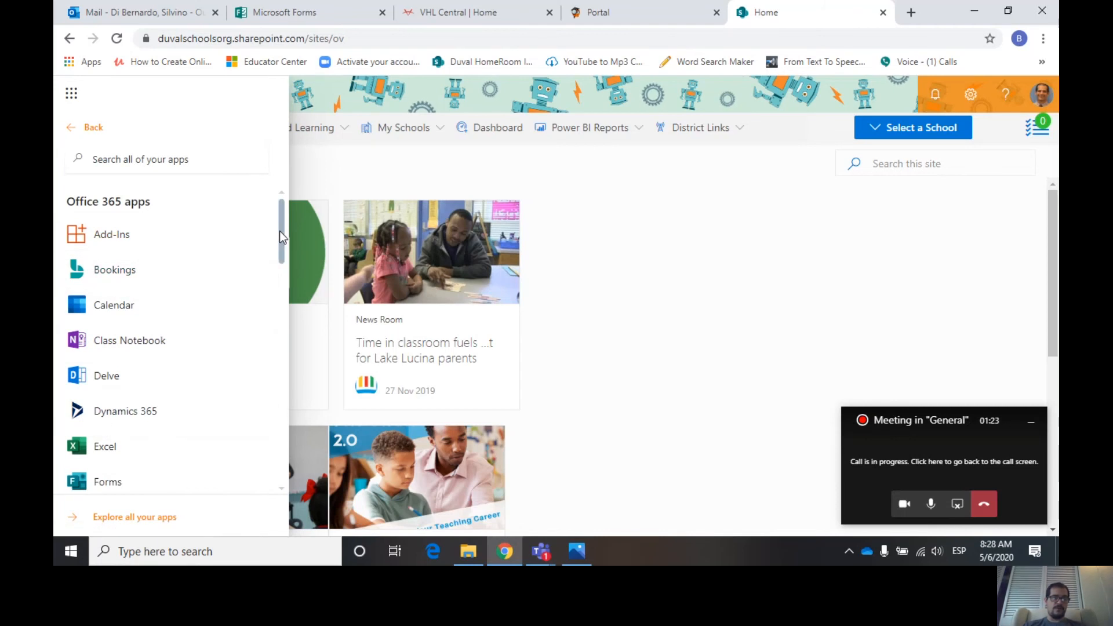
pyautogui.moveTo(279, 232); pyautogui.dragTo(279, 365)
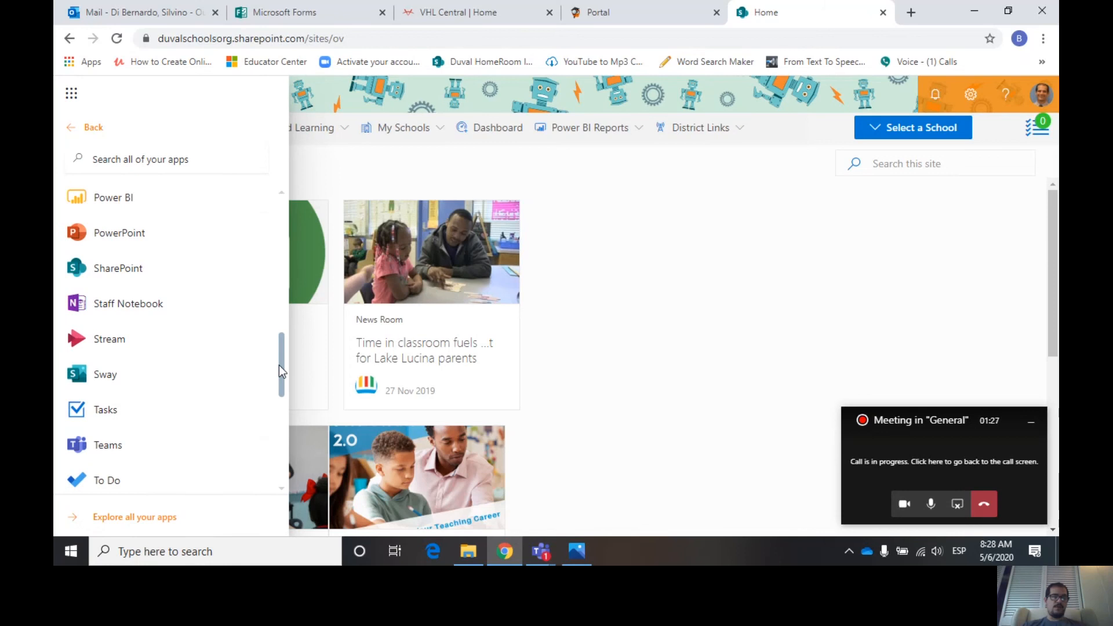
pyautogui.click(106, 378)
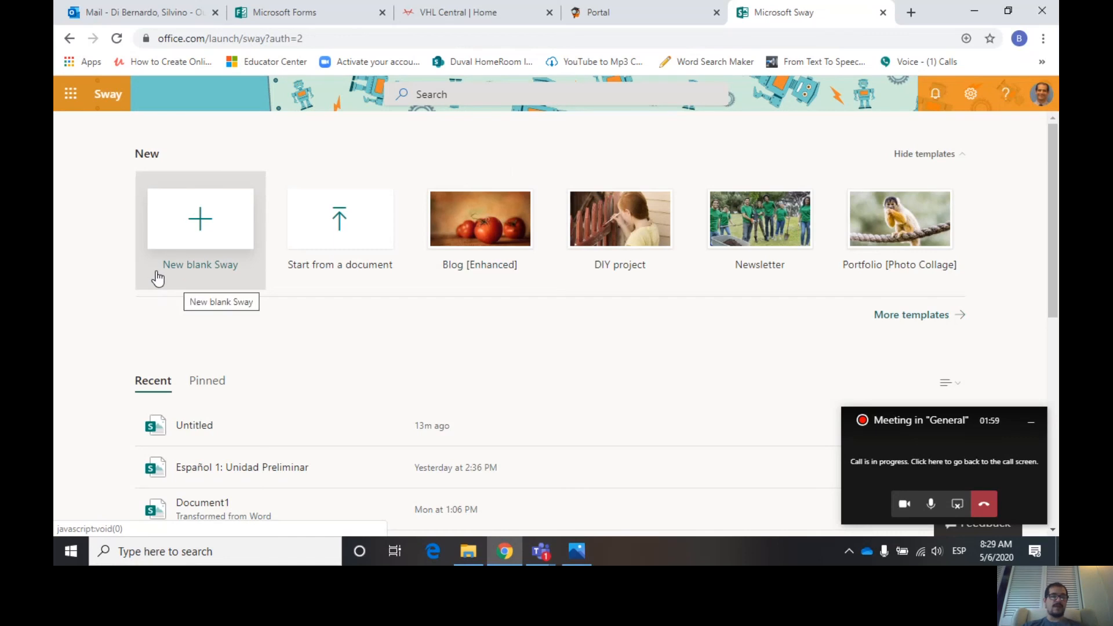
# - Create a new blank Sway and title it Los Alimentos
pyautogui.click(204, 232)
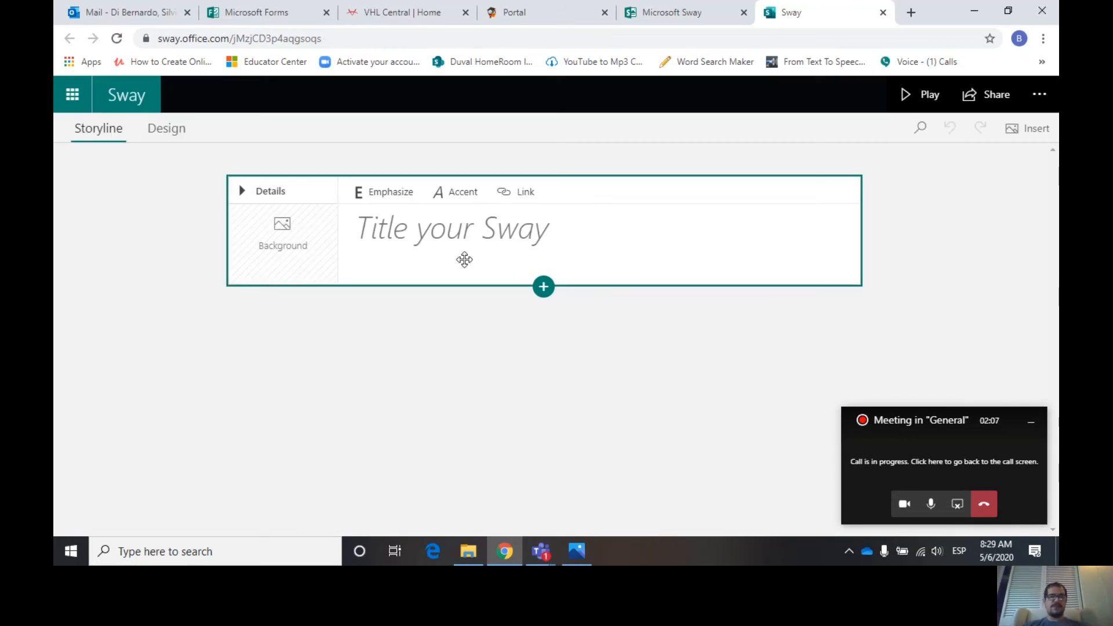
pyautogui.click(516, 230)
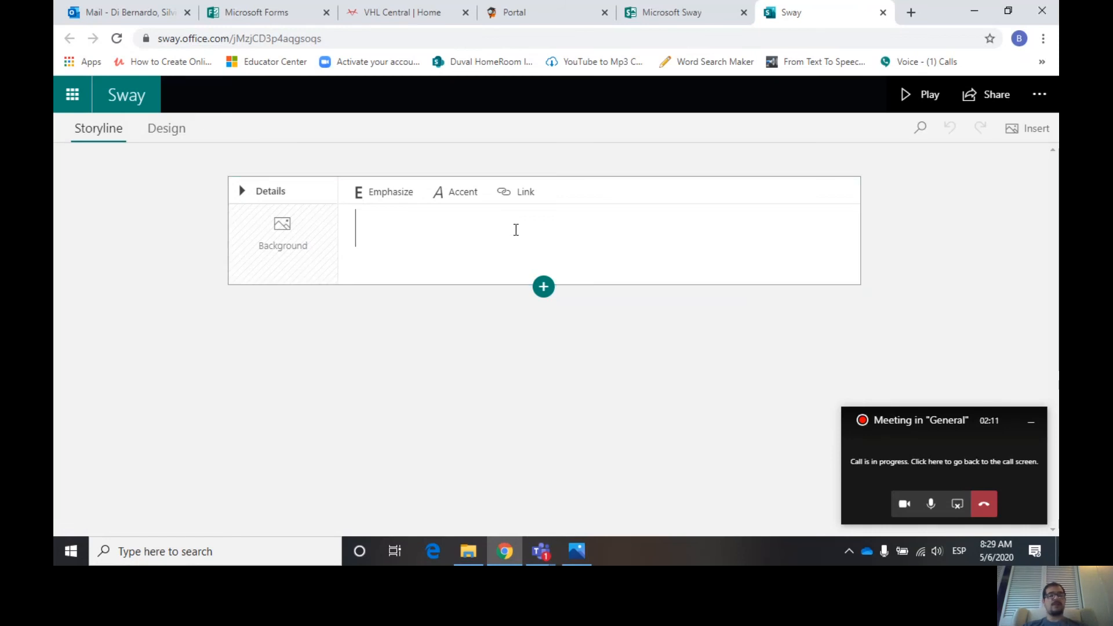
pyautogui.write('L')
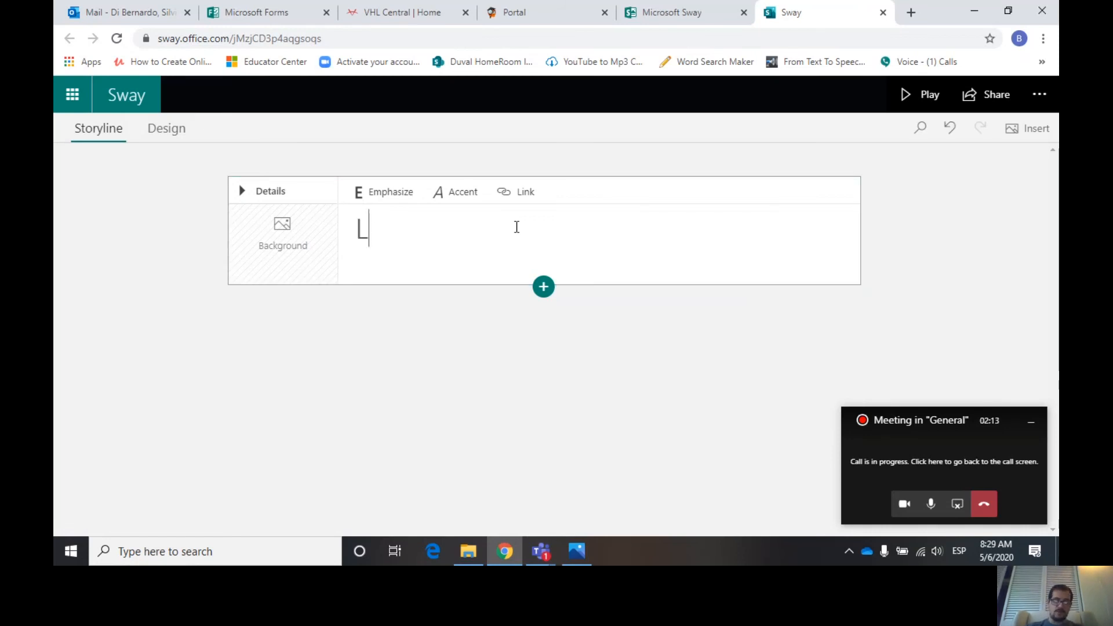
pyautogui.write('os Alm')
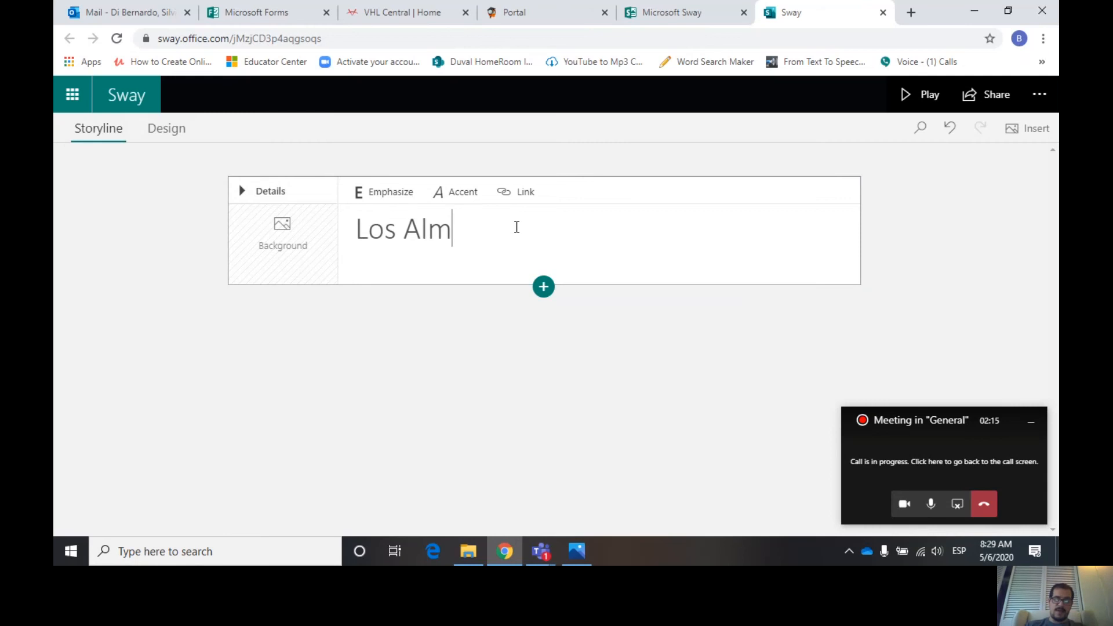
pyautogui.write('iento')
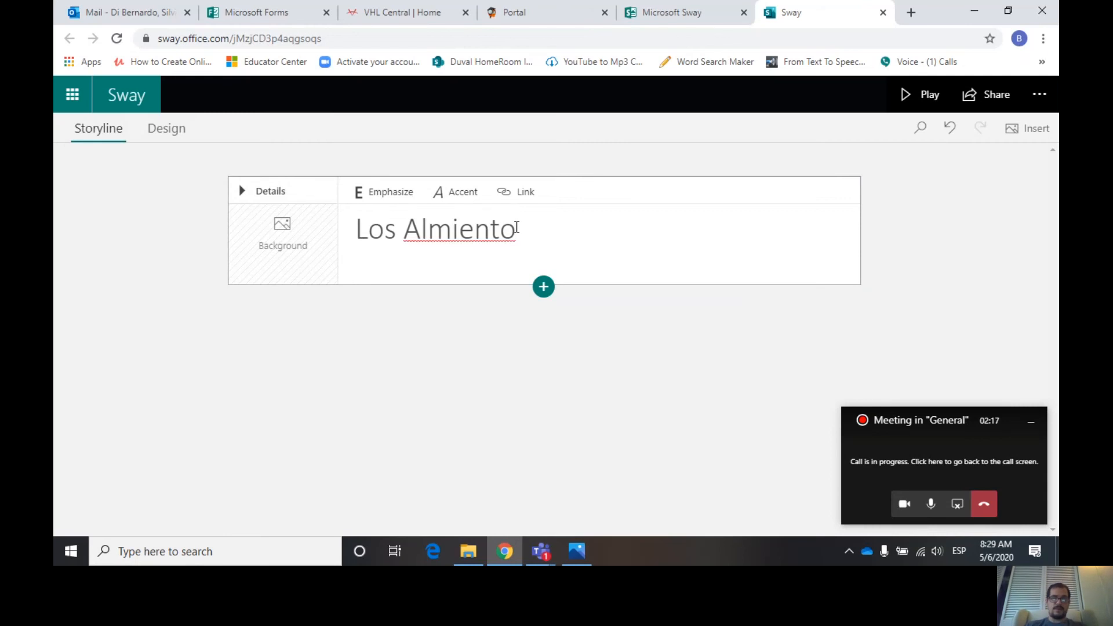
pyautogui.press('BackSpace')
pyautogui.press('BackSpace')
pyautogui.press('BackSpace')
pyautogui.press('BackSpace')
pyautogui.press('BackSpace')
pyautogui.press('BackSpace')
pyautogui.write('i')
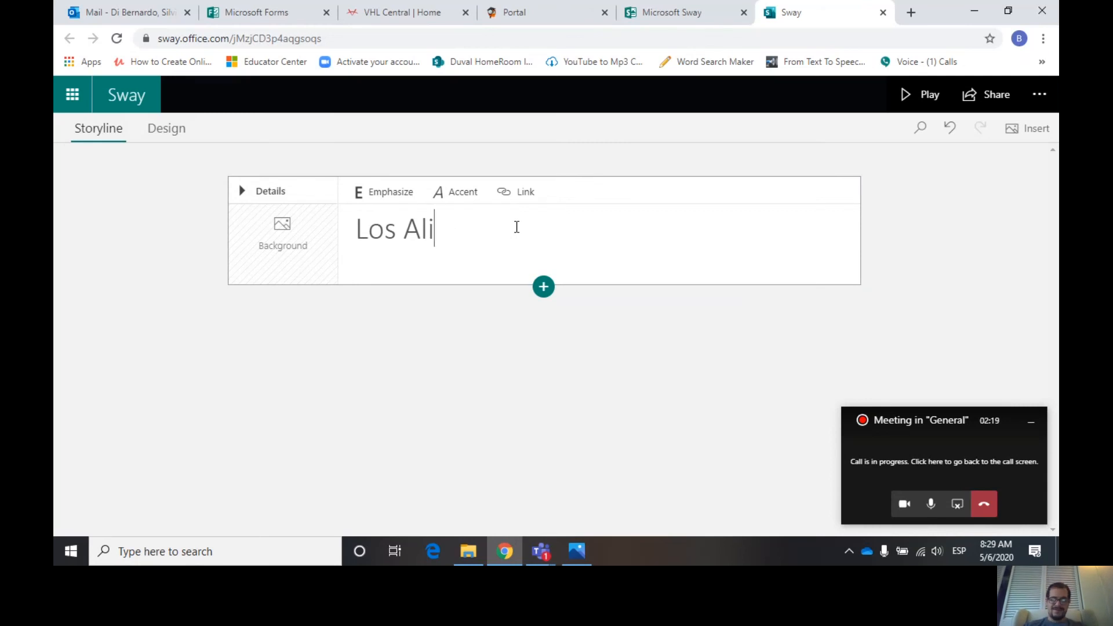
pyautogui.write('mentos')
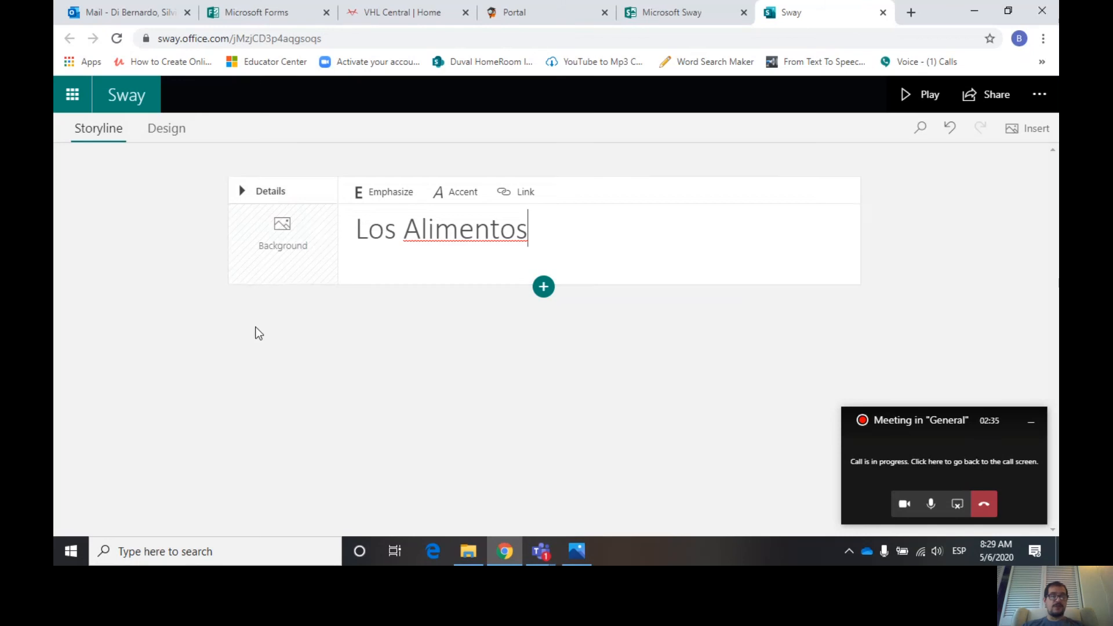
# - Set the title card background to the first image from the Los Alimentos suggested search
pyautogui.click(289, 241)
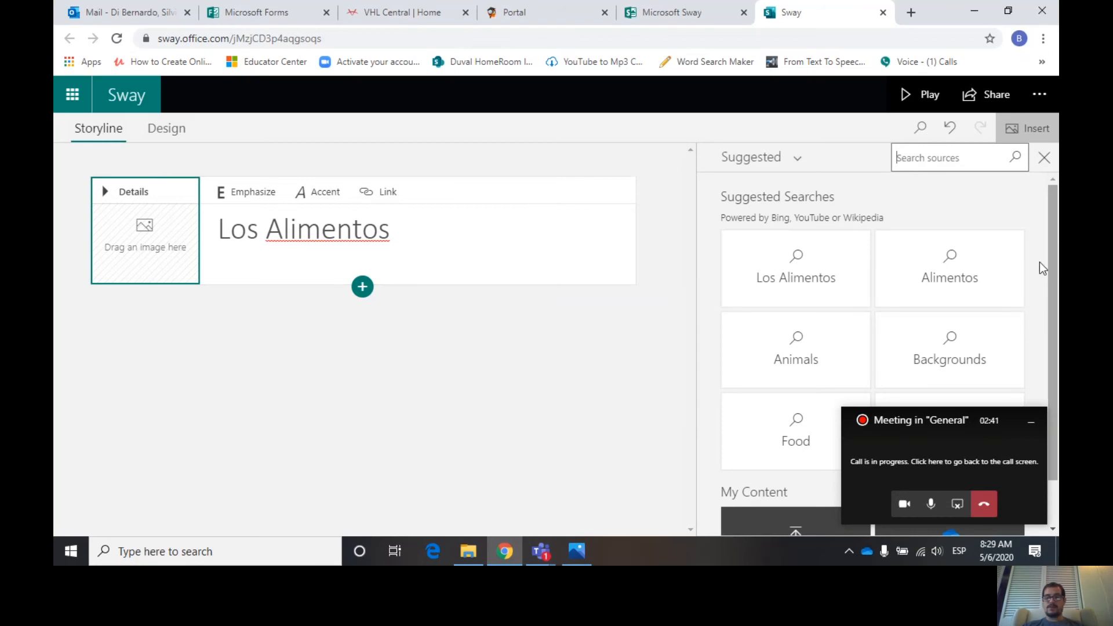
pyautogui.click(817, 262)
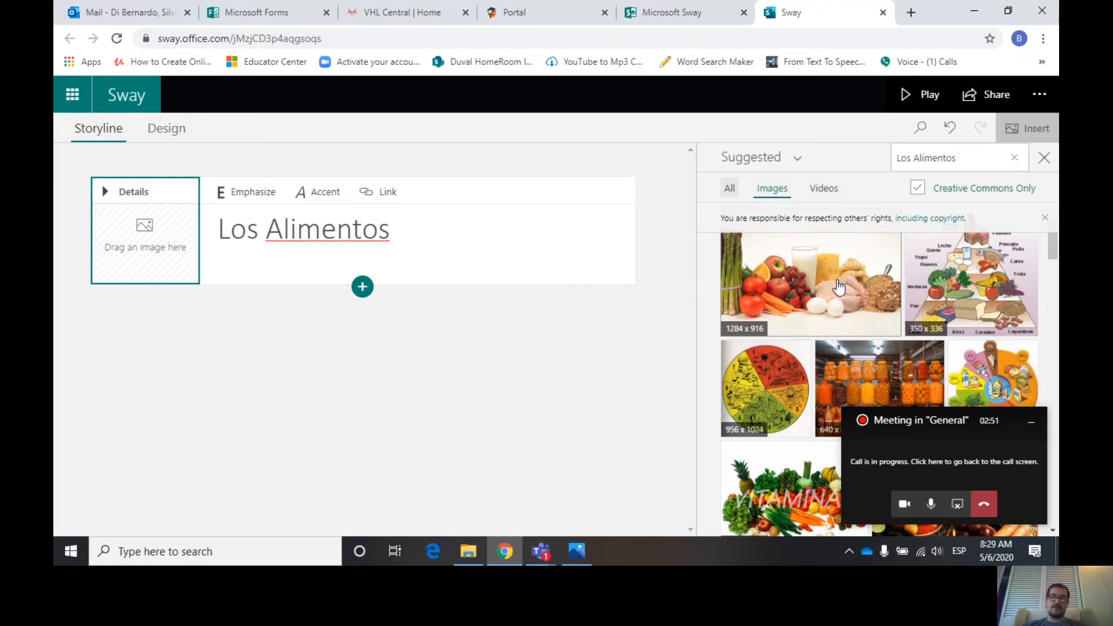
pyautogui.click(815, 285)
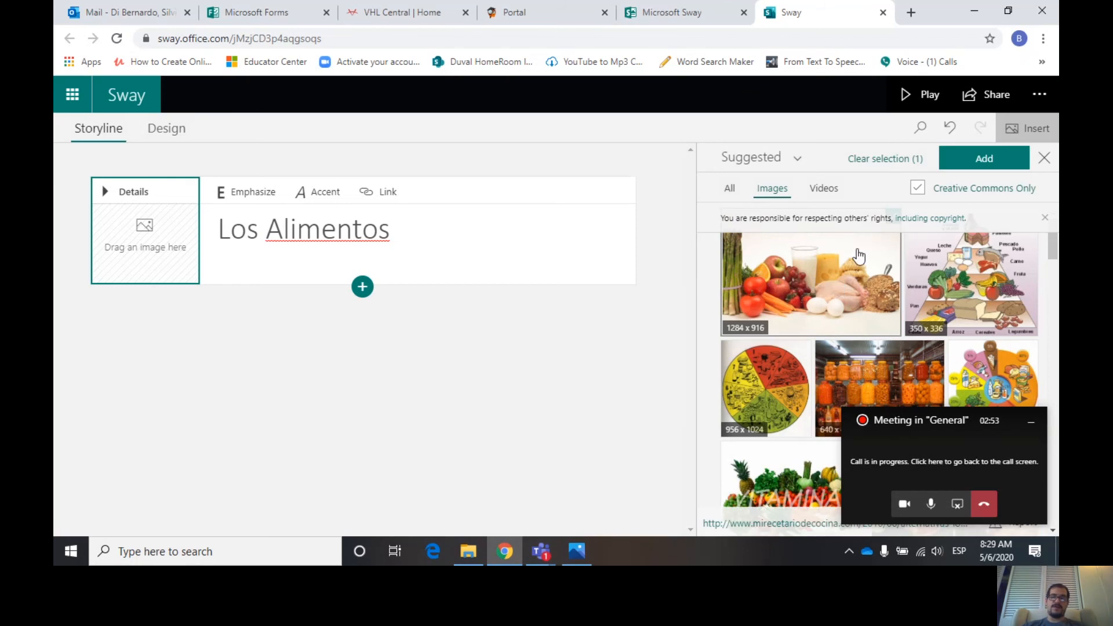
pyautogui.click(972, 163)
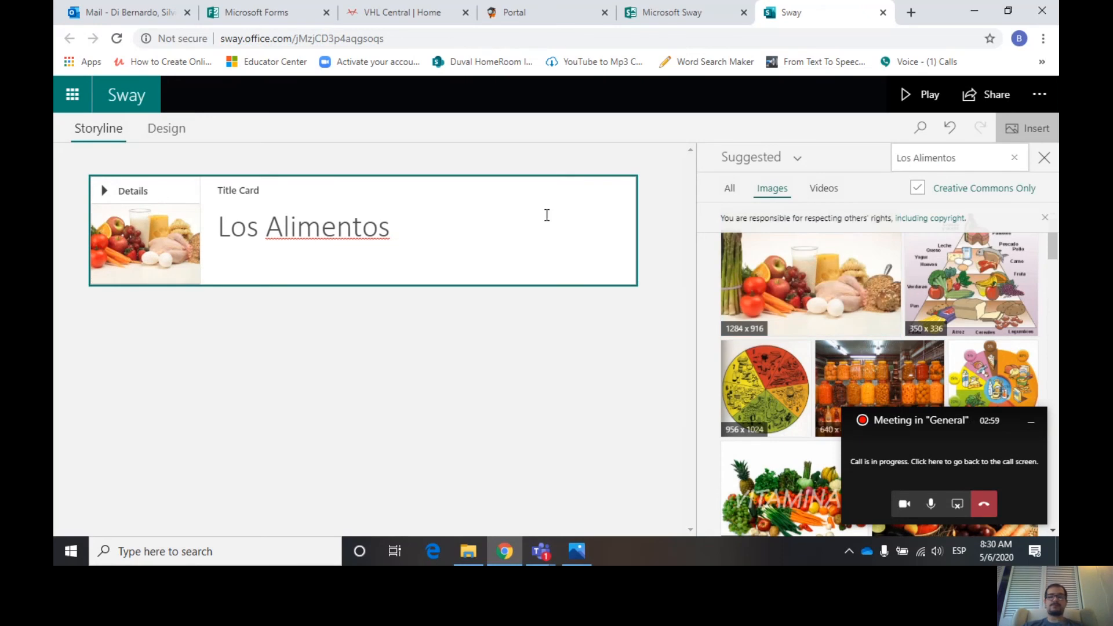
pyautogui.click(1044, 157)
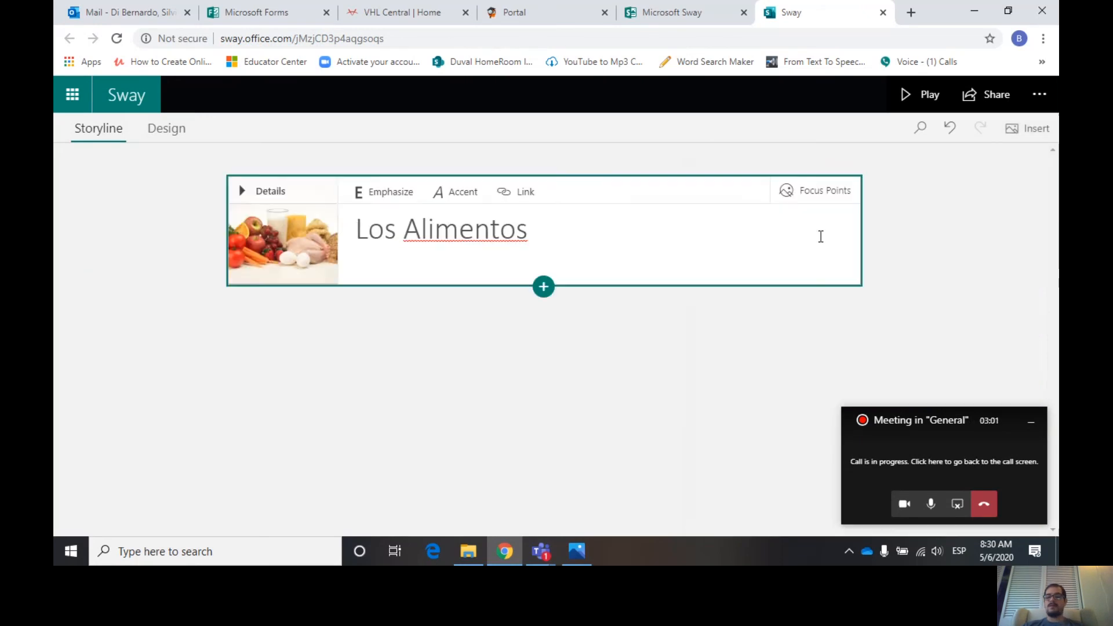
# - Add an image card below the title with a breakfast photo found by searching breakfast
pyautogui.click(544, 288)
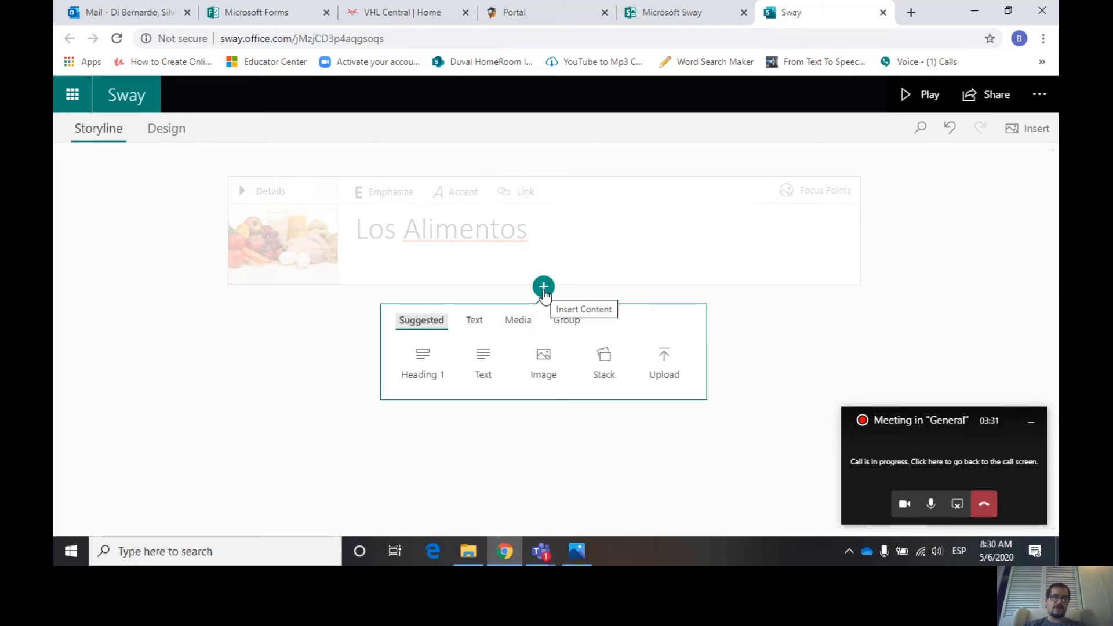
pyautogui.click(543, 360)
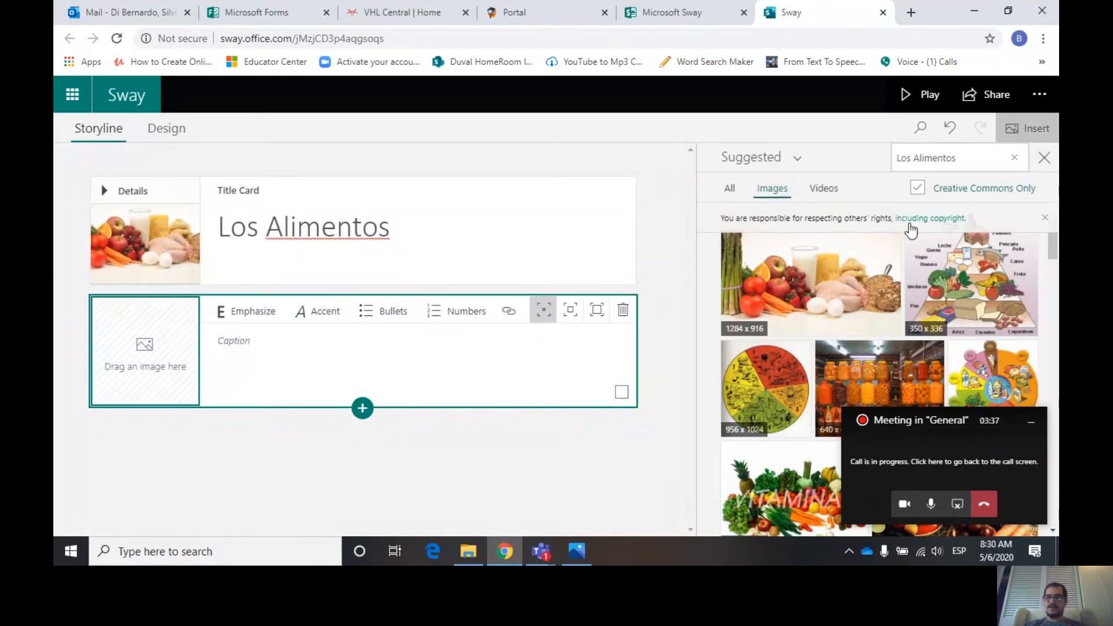
pyautogui.click(972, 156)
pyautogui.write('b')
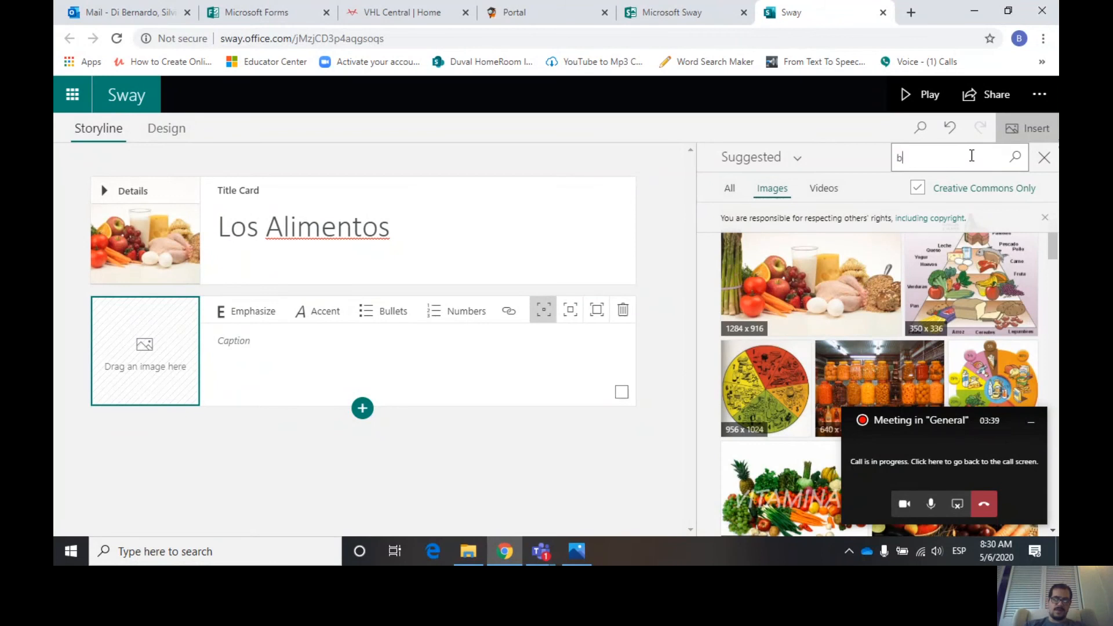
pyautogui.write('reakfast')
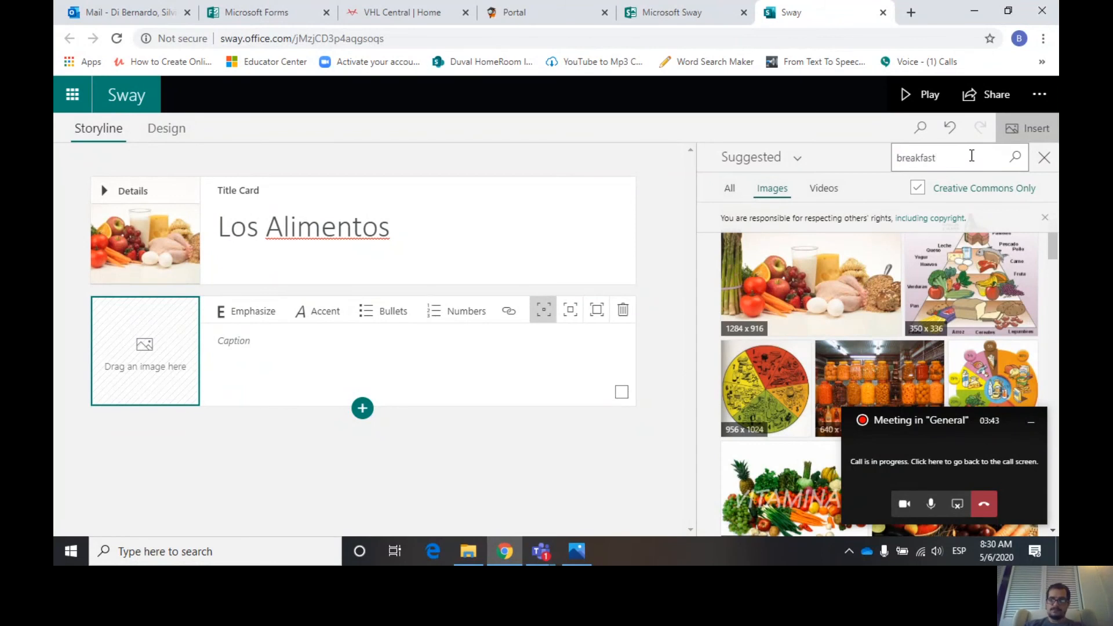
pyautogui.press('Return')
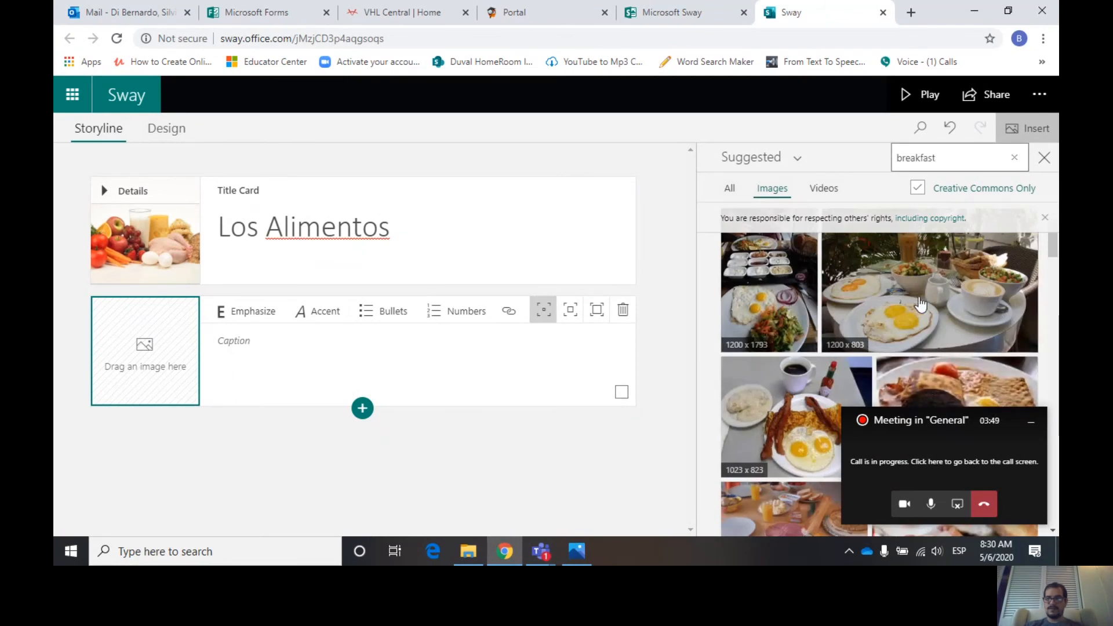
pyautogui.click(931, 291)
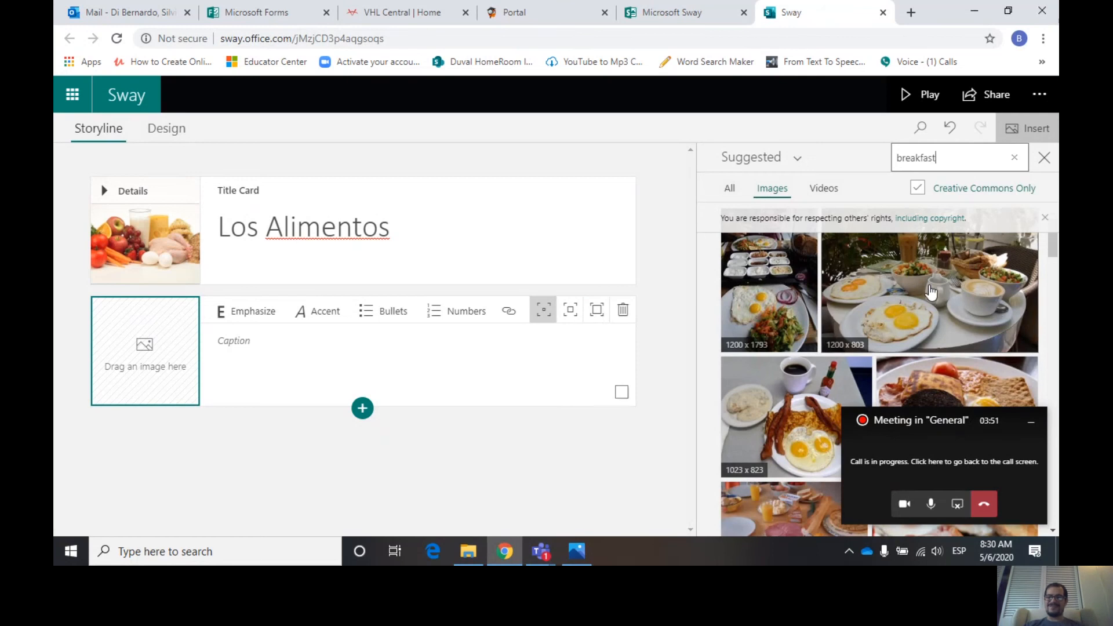
pyautogui.click(986, 162)
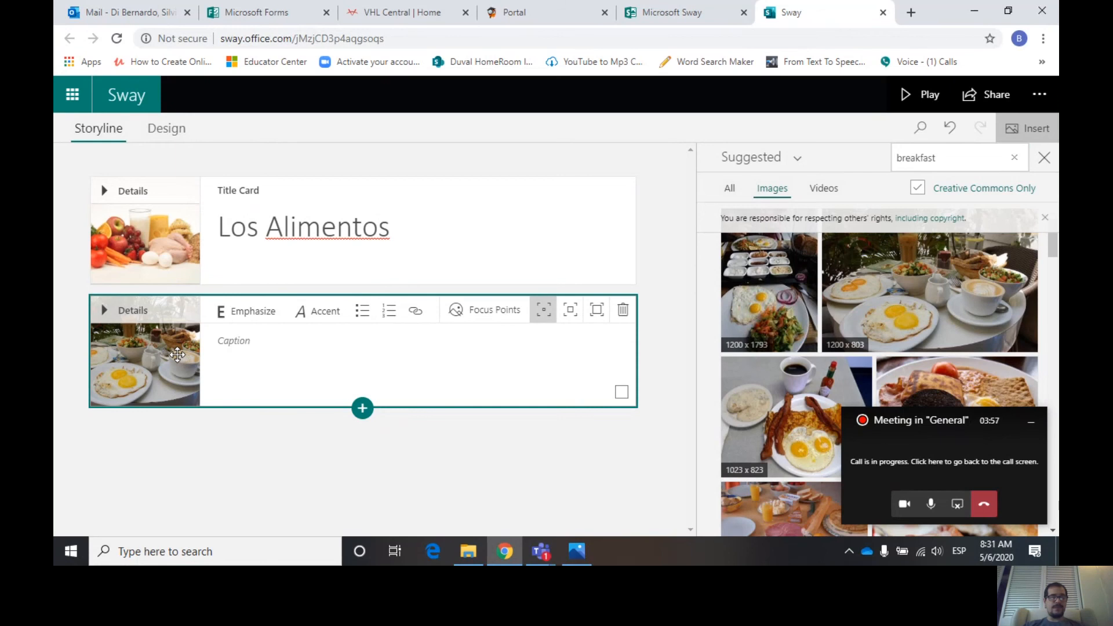
# - Caption the breakfast image card El desayuno
pyautogui.click(263, 340)
pyautogui.write('E')
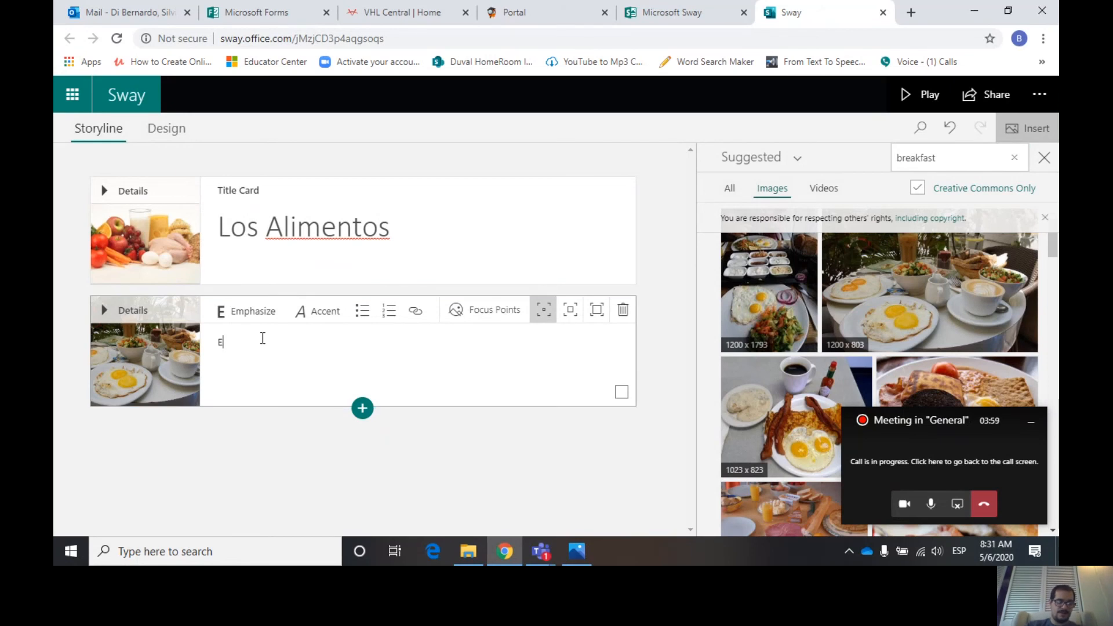
pyautogui.write('l desayu')
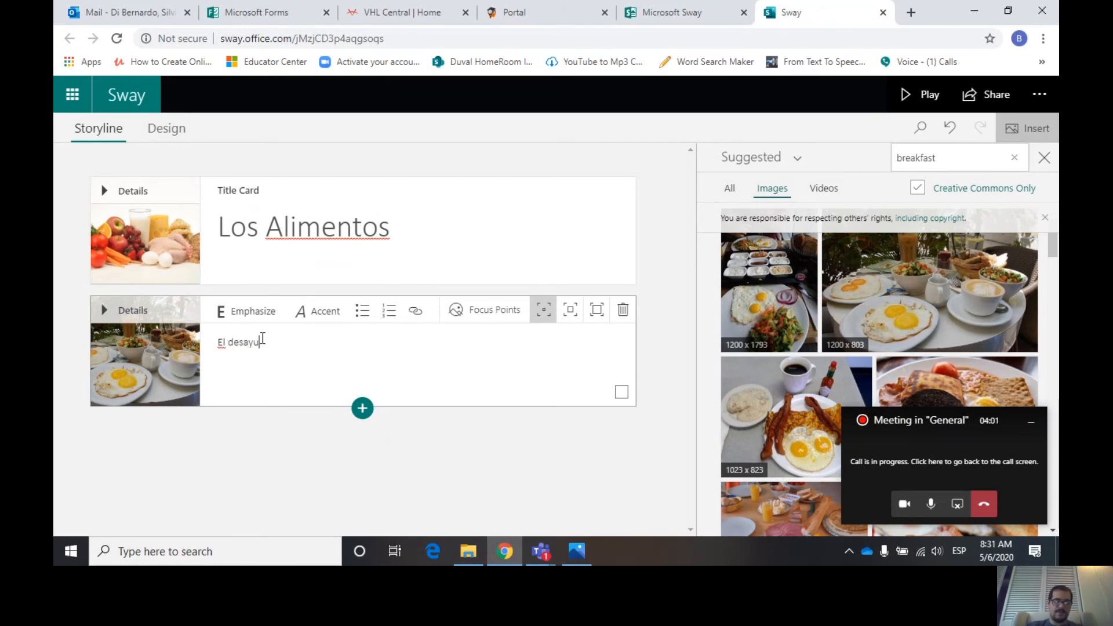
pyautogui.write('no')
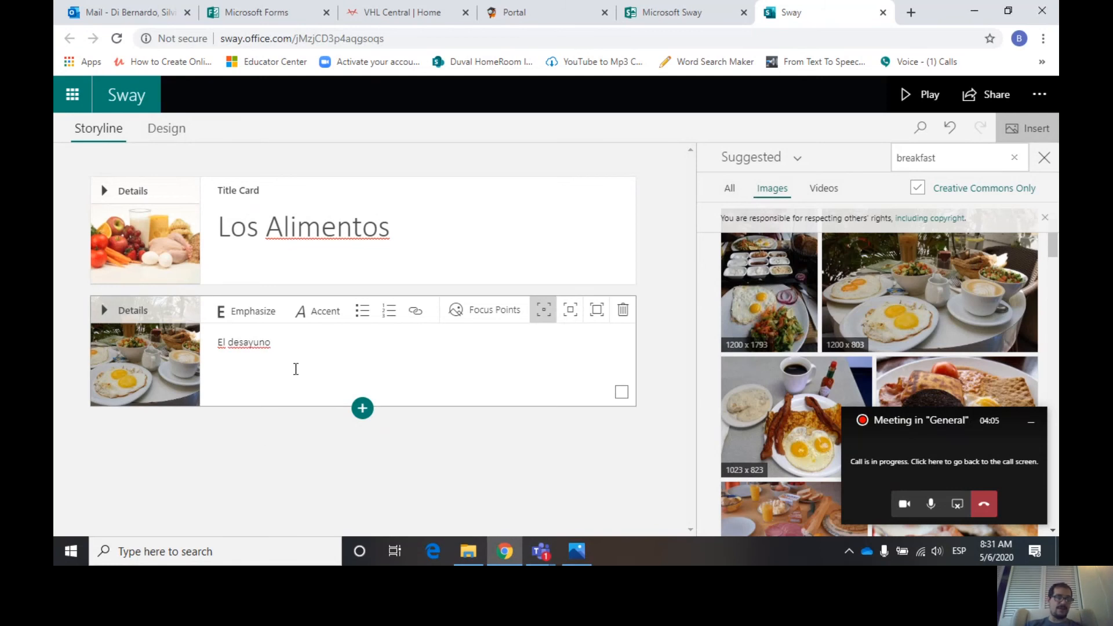
# - Add a new image card below El desayuno with a buttered toast photo found by searching toasted bread
pyautogui.click(363, 413)
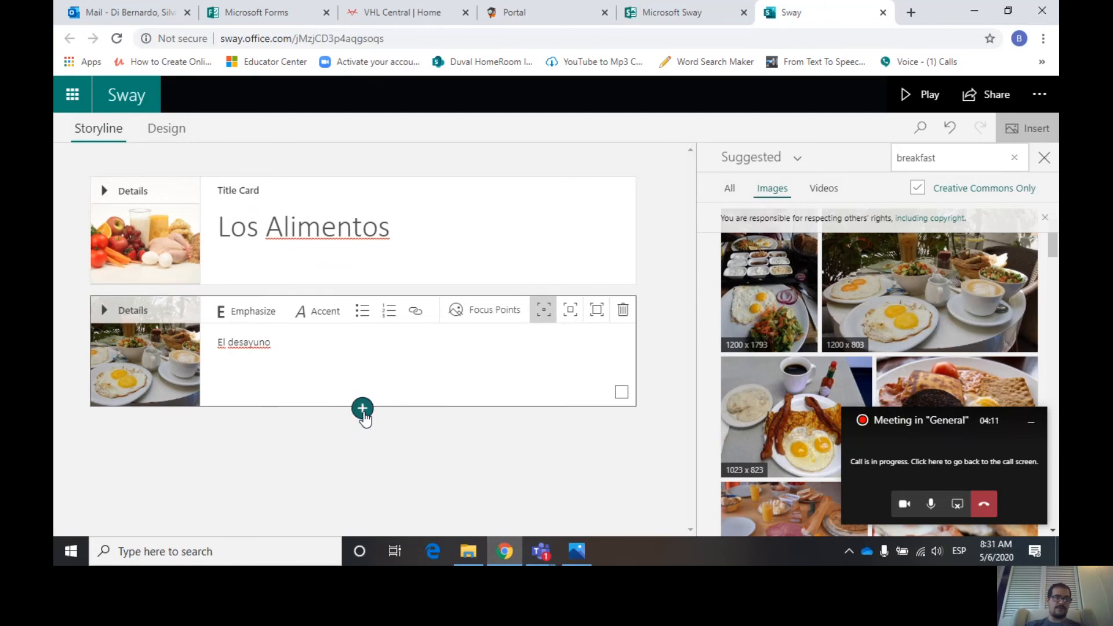
pyautogui.click(362, 485)
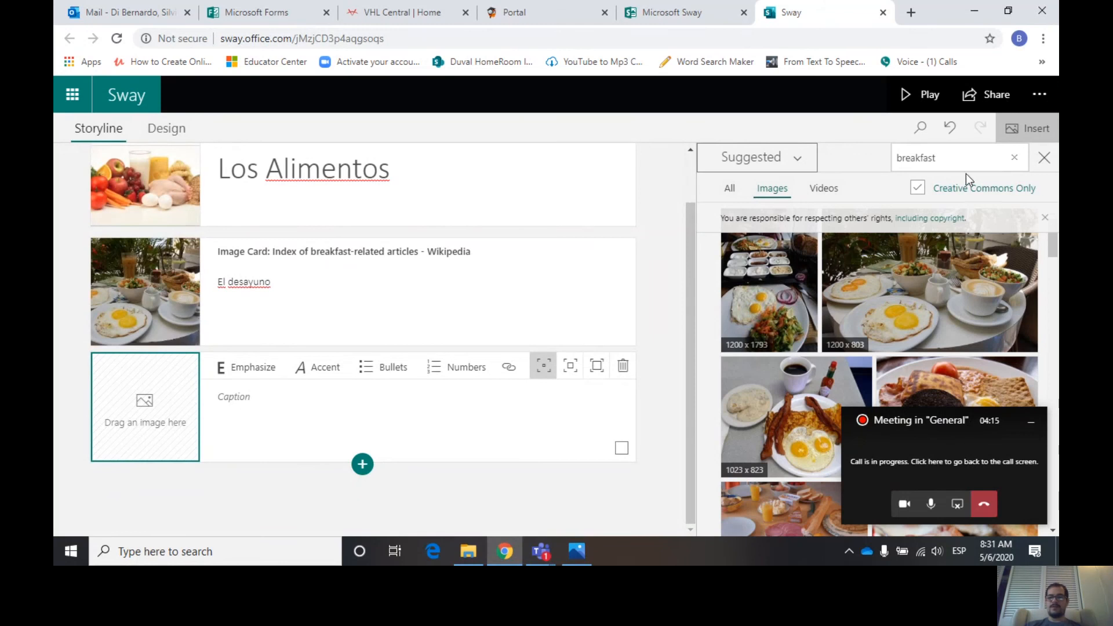
pyautogui.doubleClick(948, 155)
pyautogui.press('BackSpace')
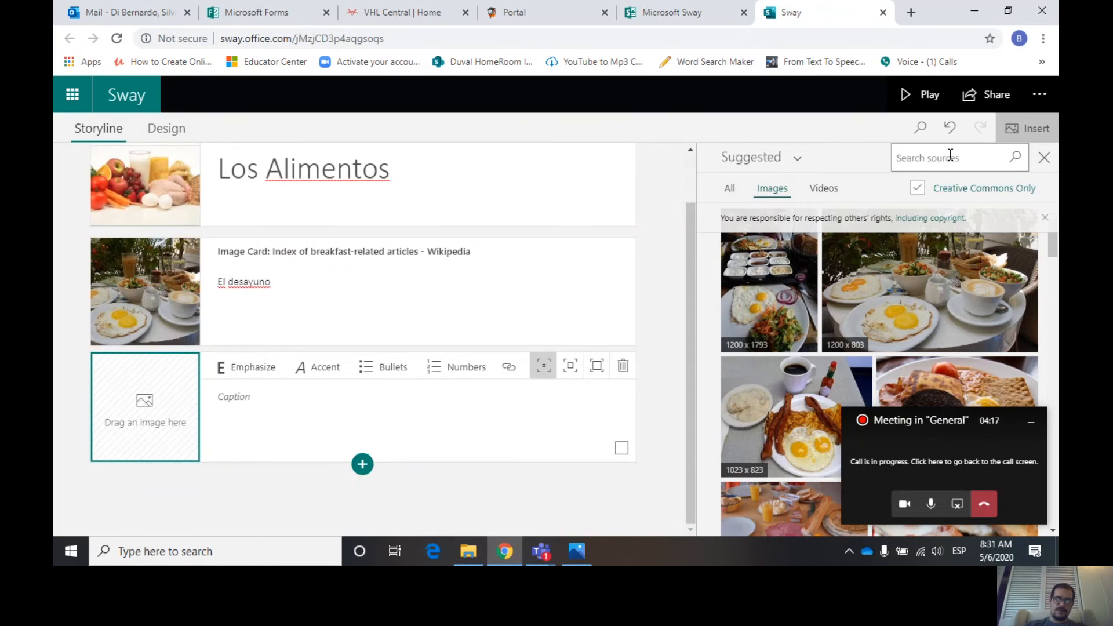
pyautogui.write('toasted bread')
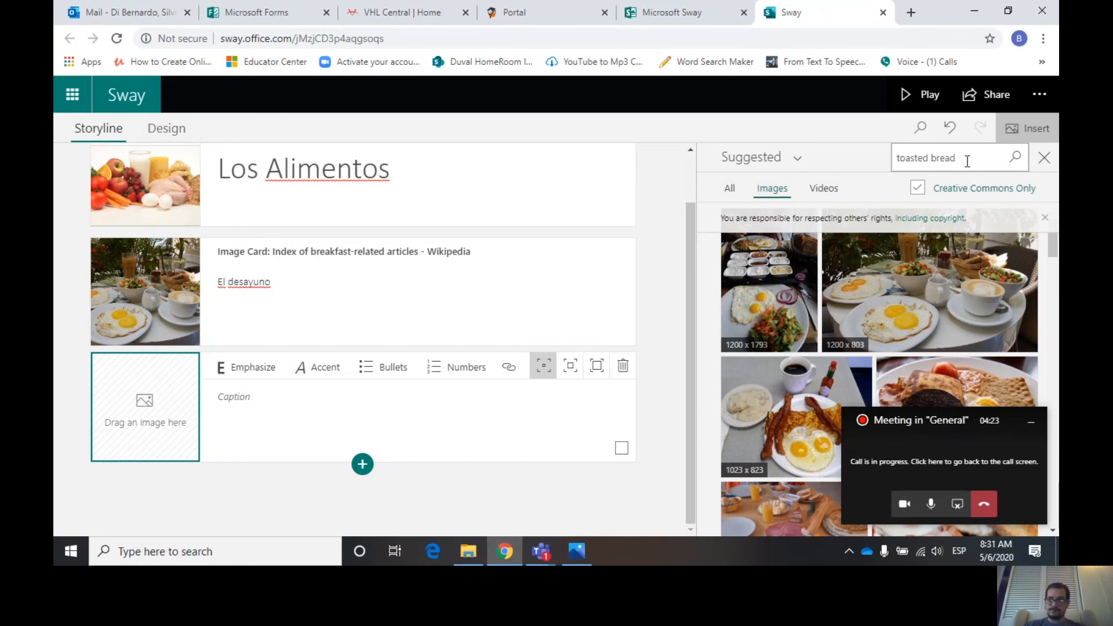
pyautogui.click(1014, 159)
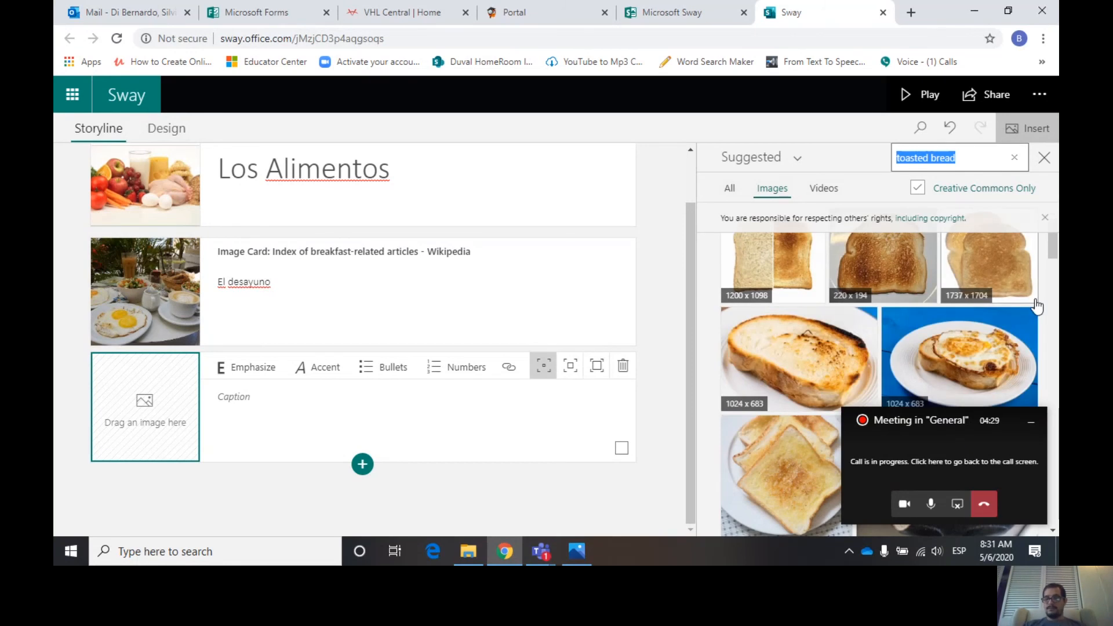
pyautogui.moveTo(1056, 249); pyautogui.dragTo(1055, 300)
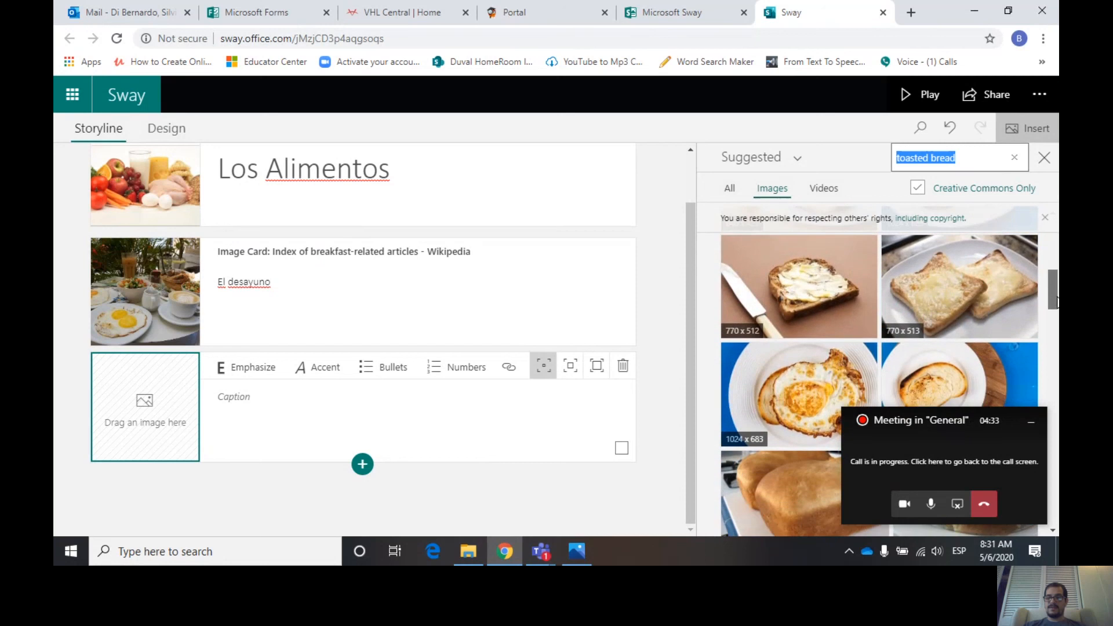
pyautogui.click(819, 300)
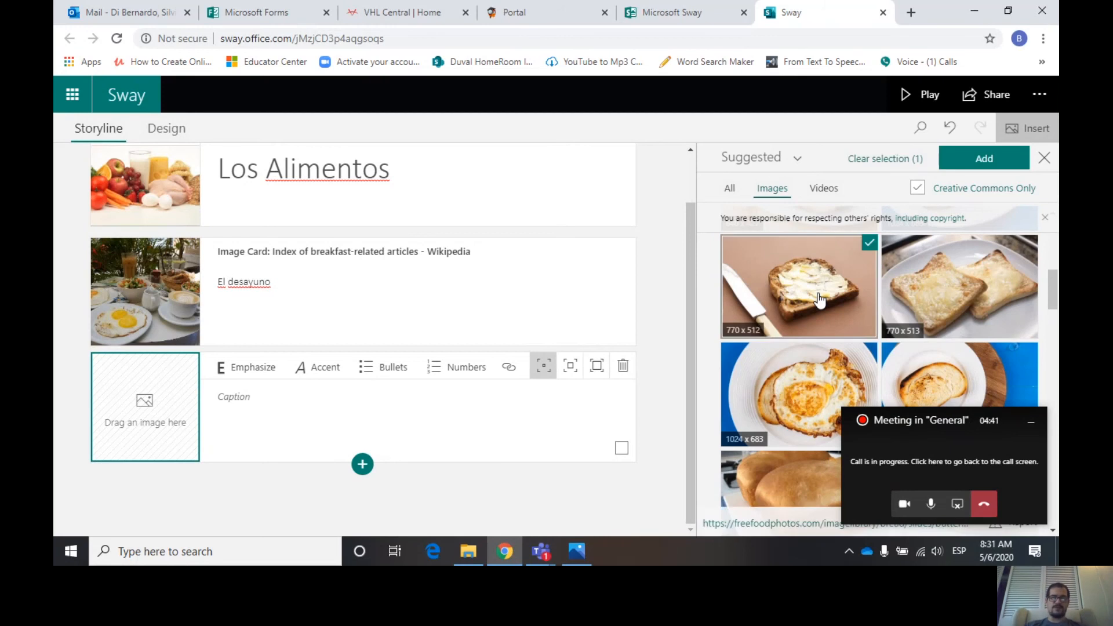
pyautogui.click(961, 158)
# - Caption the toast image card Yo como pan y mantequilla
pyautogui.click(235, 393)
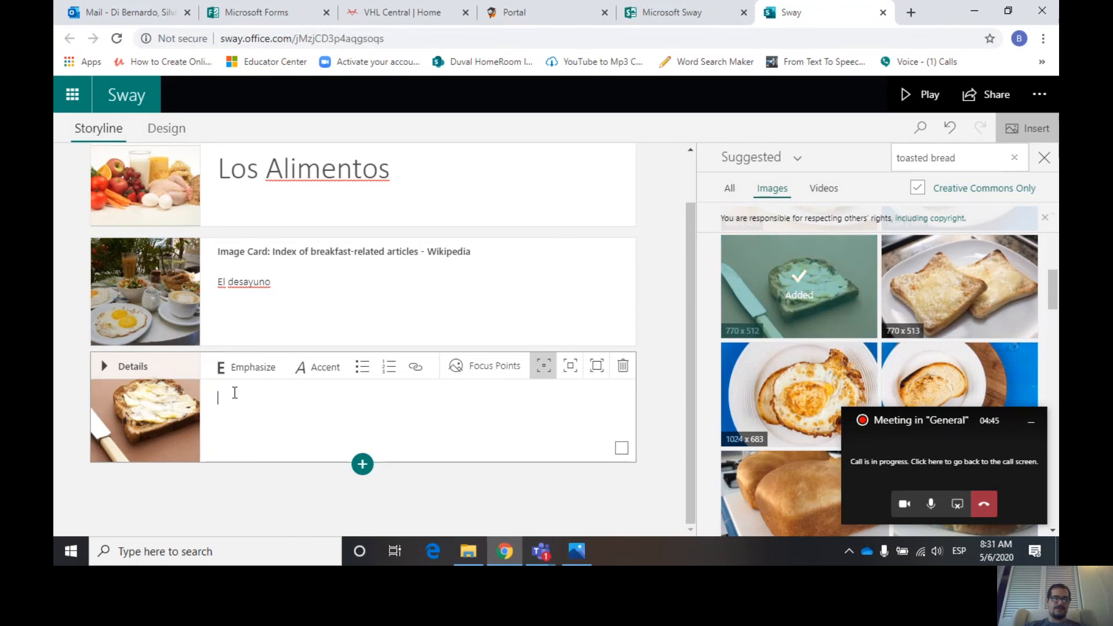
pyautogui.write('yo como')
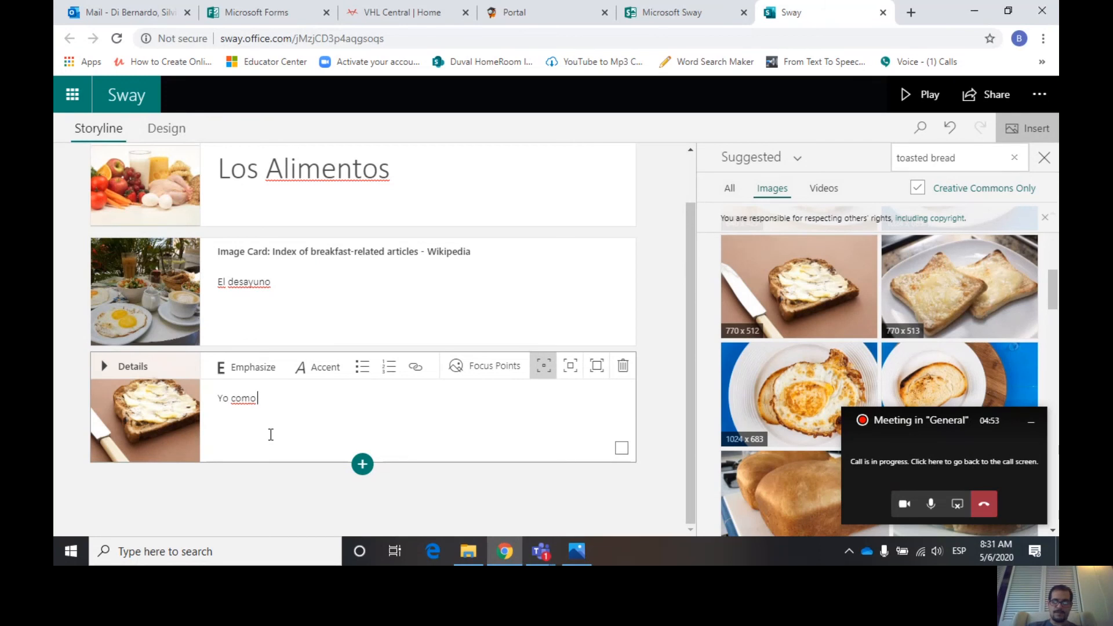
pyautogui.write(' pan ')
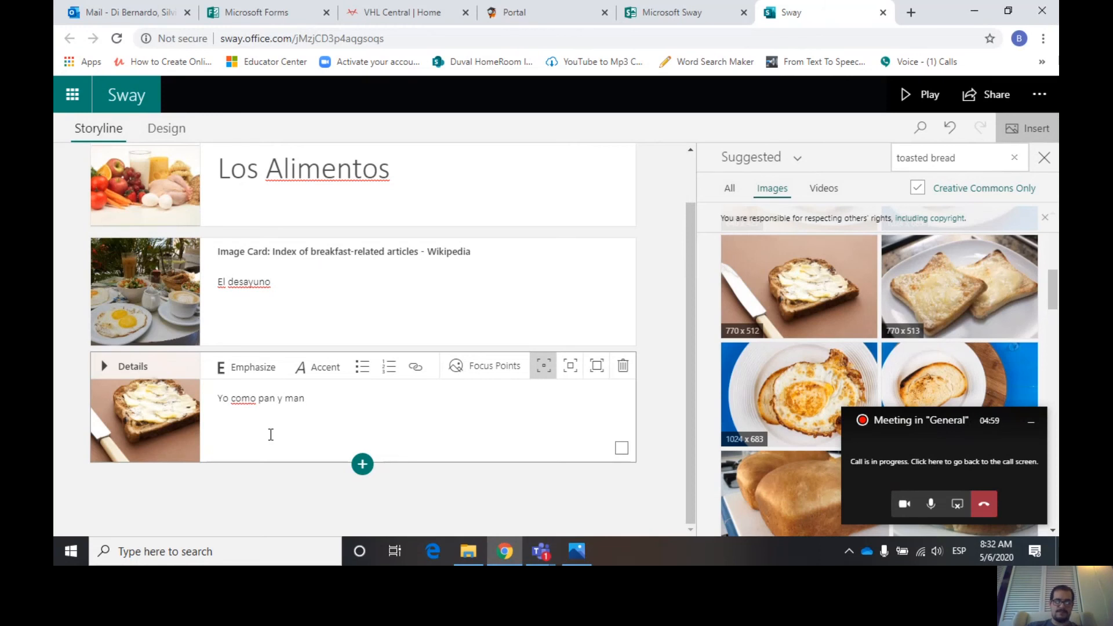
pyautogui.write('y mantequilla')
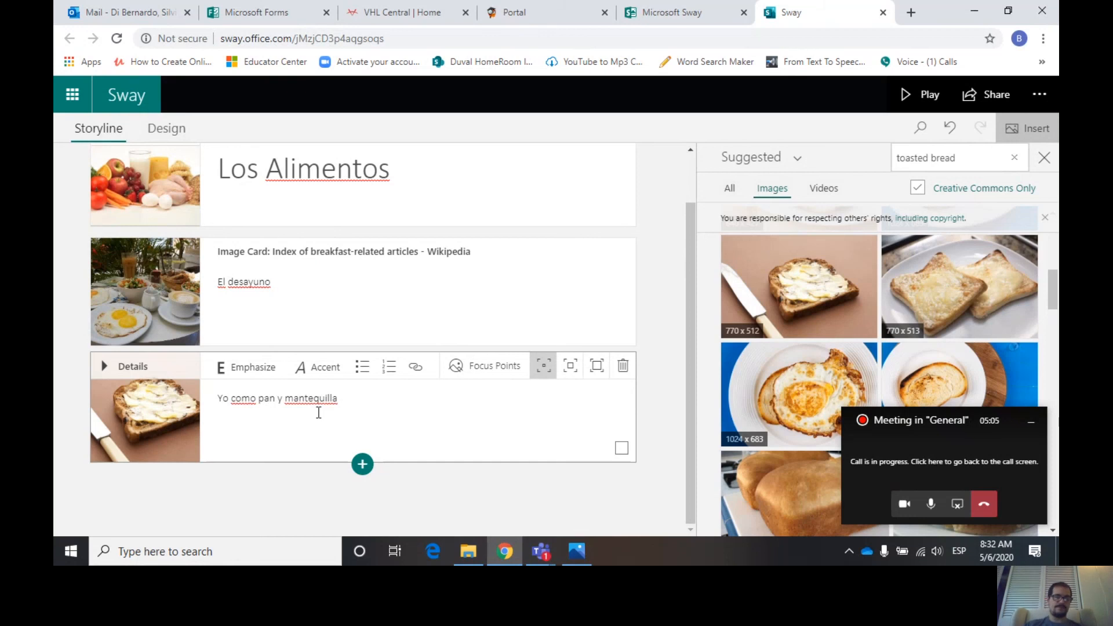
# - Add another image card with a glass of orange juice beside oranges, found by searching ornage juice
pyautogui.click(363, 470)
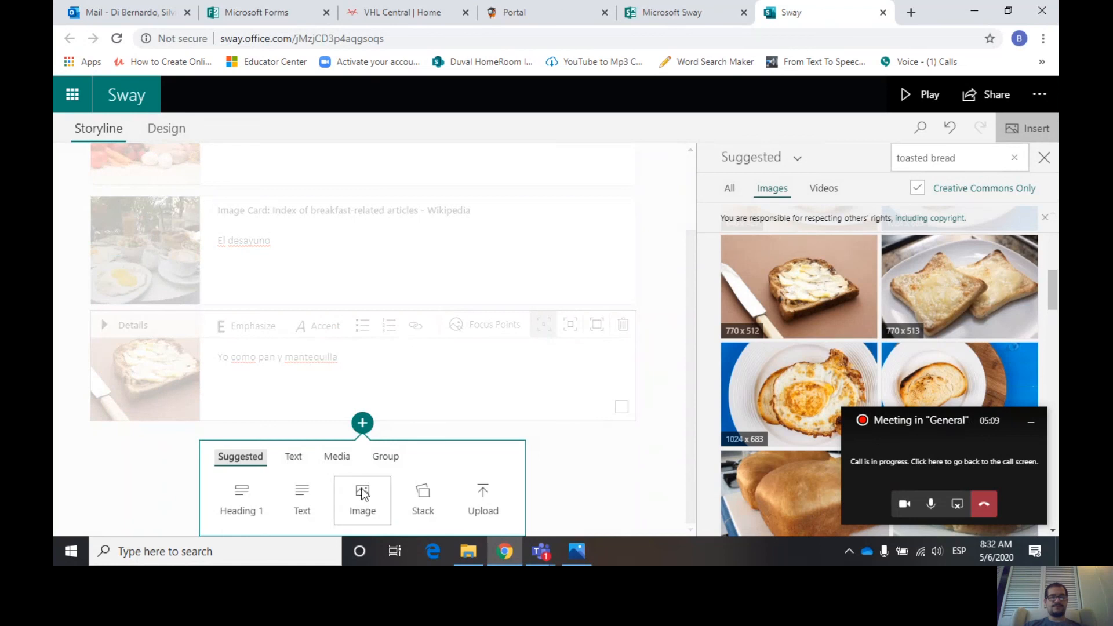
pyautogui.click(362, 496)
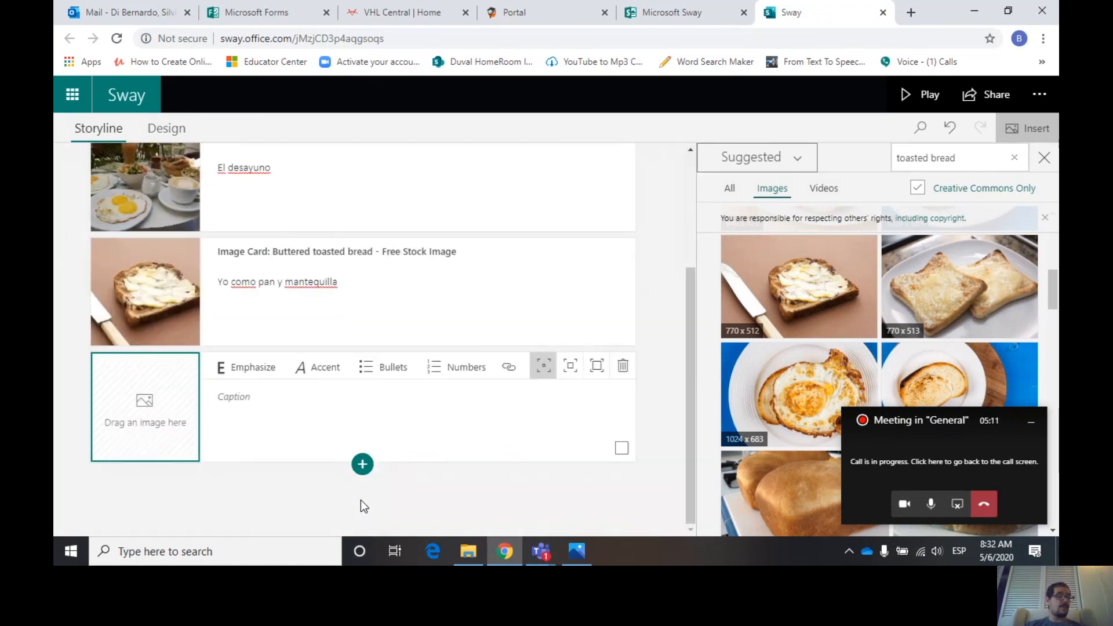
pyautogui.click(971, 157)
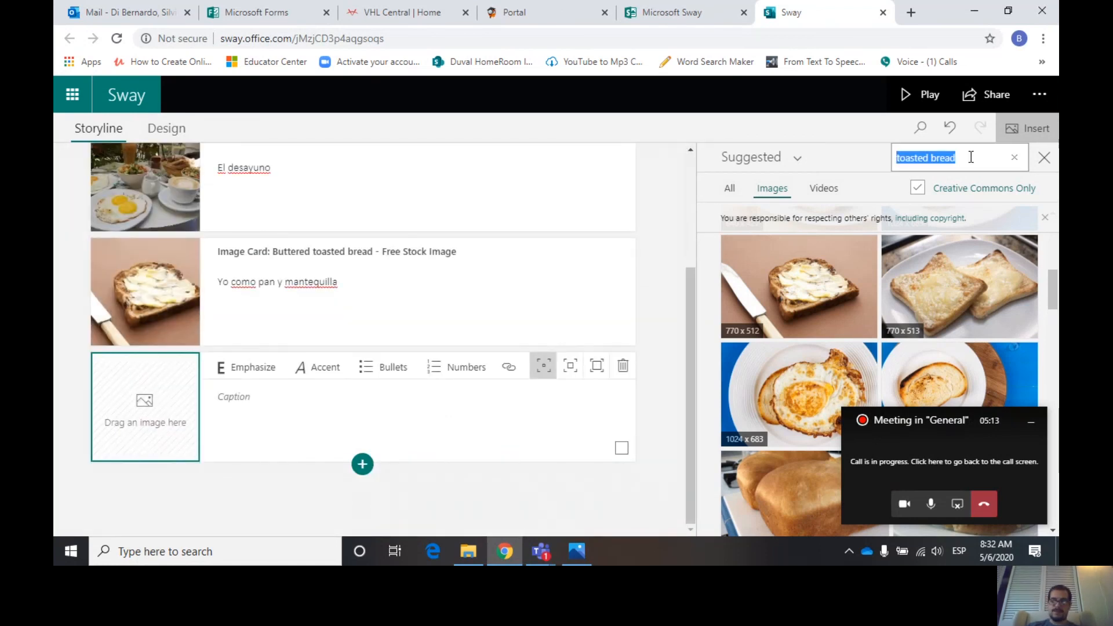
pyautogui.write('ornage')
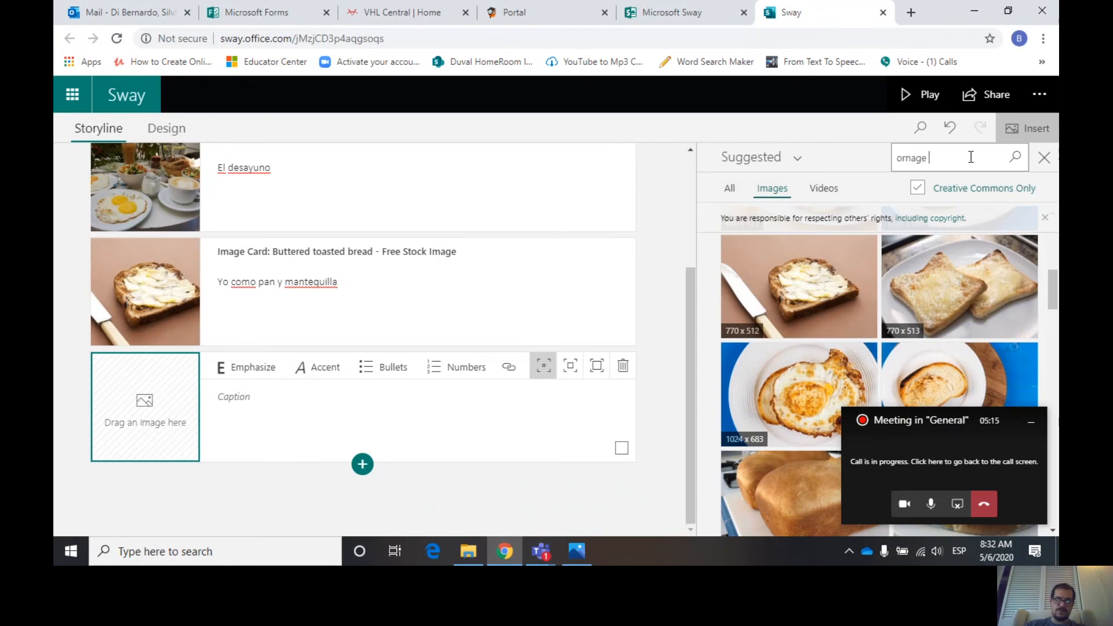
pyautogui.write(' juice')
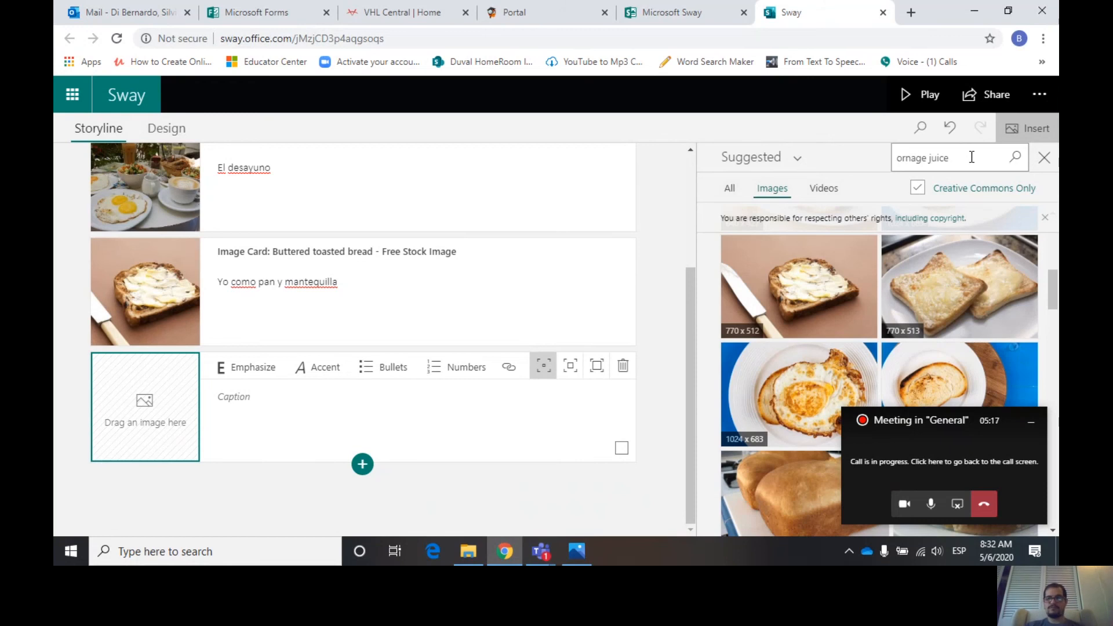
pyautogui.click(1013, 160)
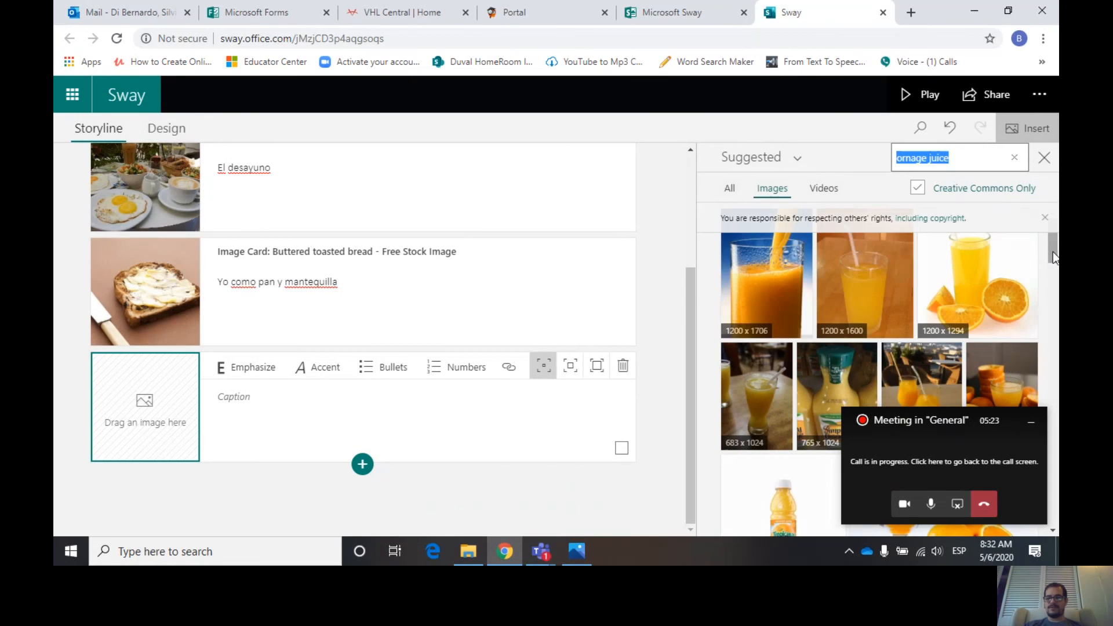
pyautogui.moveTo(1053, 252); pyautogui.dragTo(1055, 284)
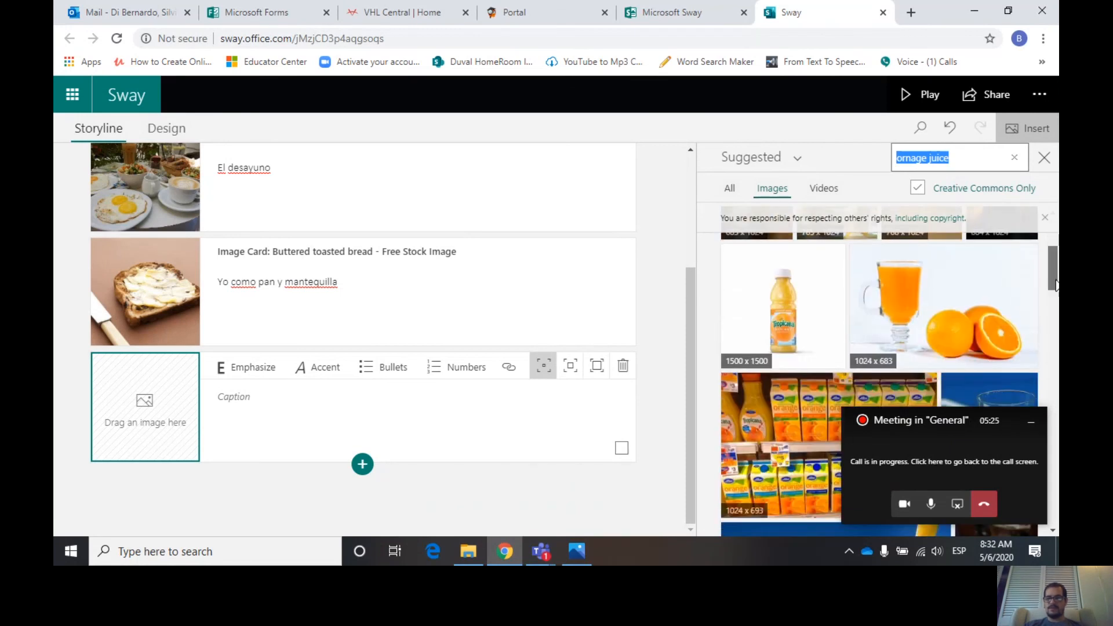
pyautogui.click(948, 311)
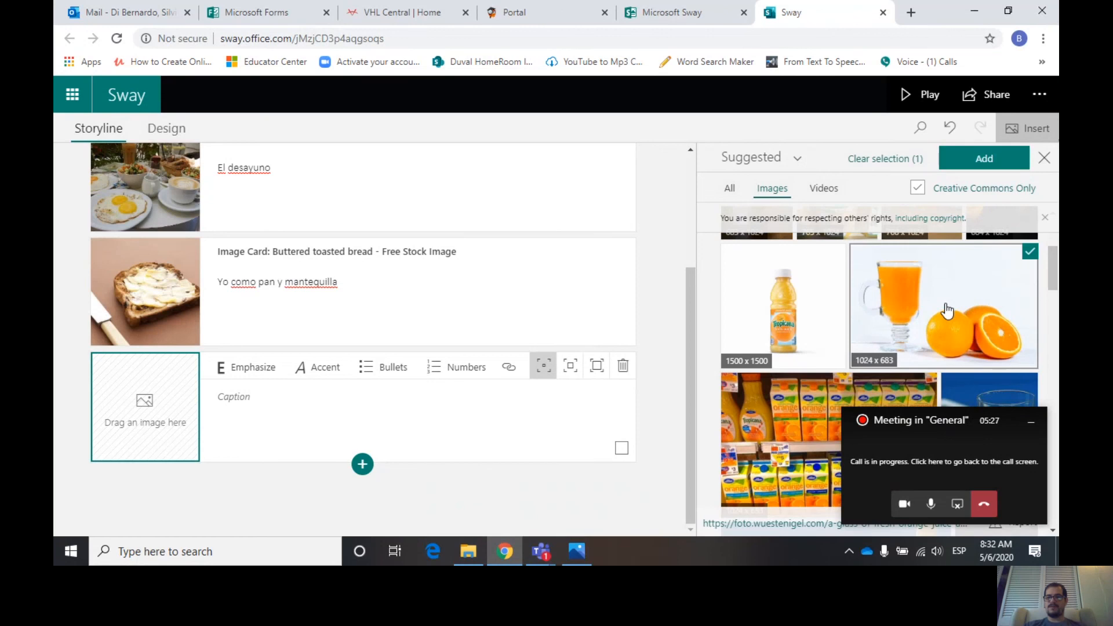
pyautogui.click(969, 159)
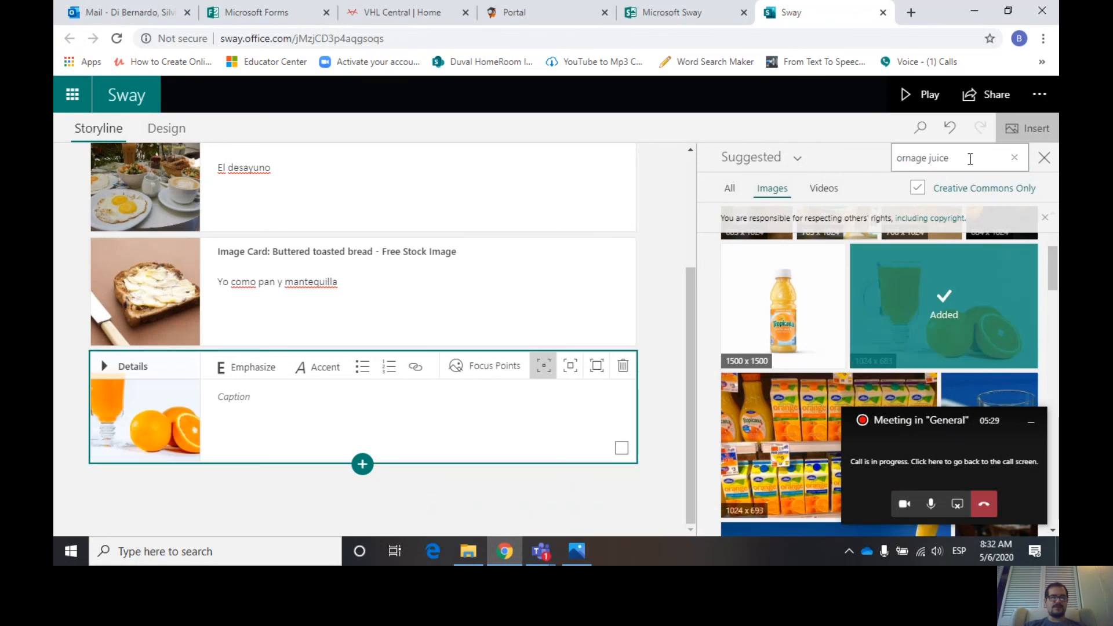
# - Caption the orange juice image card Yo bebo jugo de naranja
pyautogui.click(230, 399)
pyautogui.write('Yo')
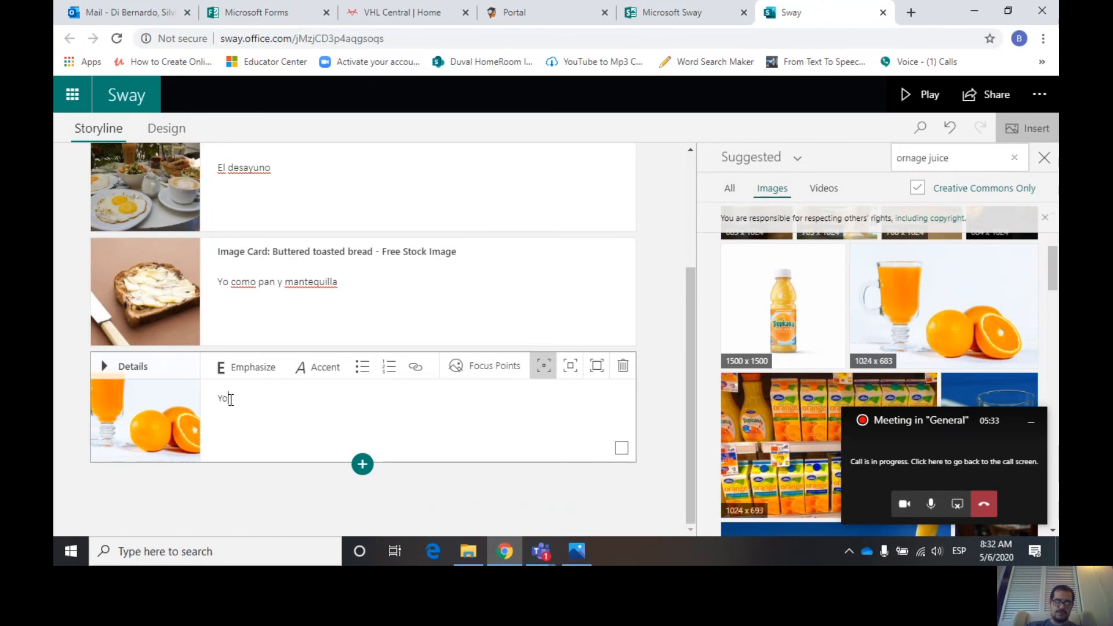
pyautogui.write(' be')
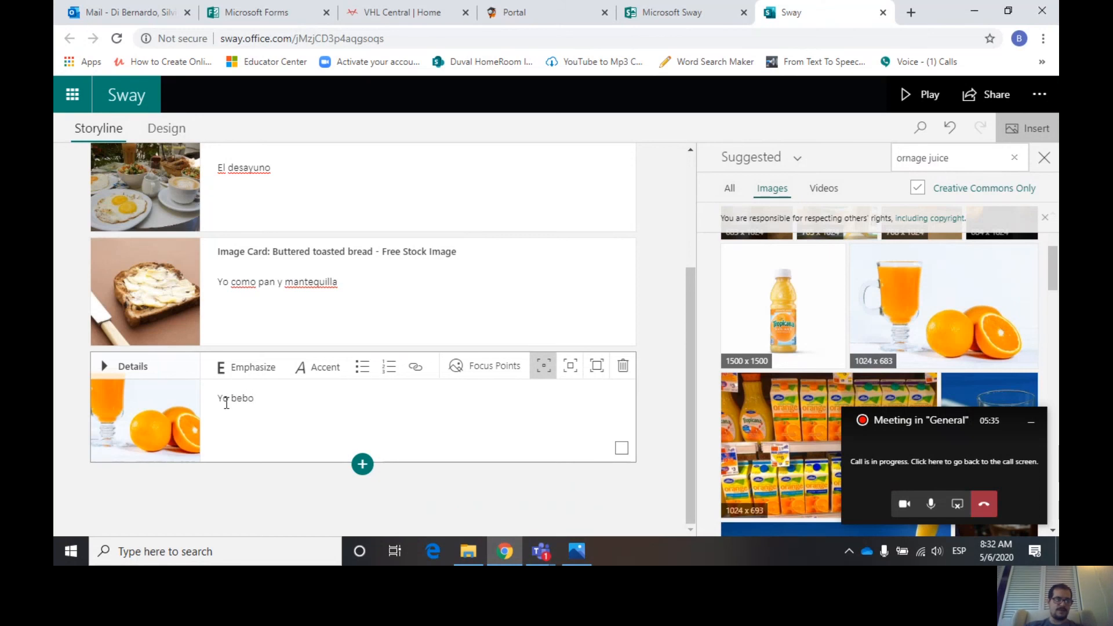
pyautogui.write('bo')
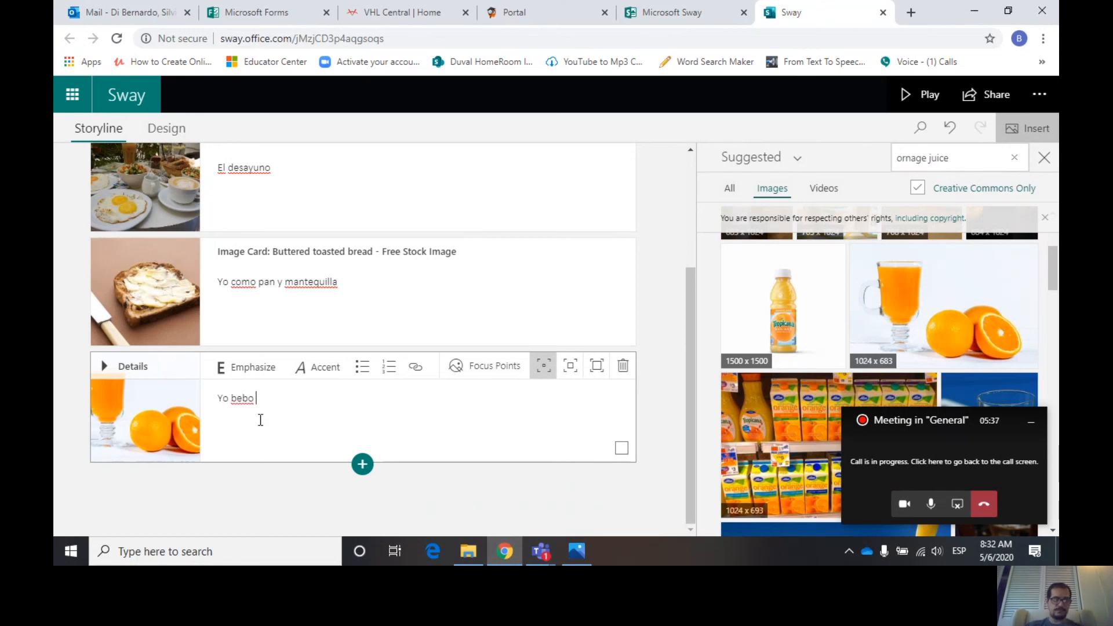
pyautogui.write(' ju')
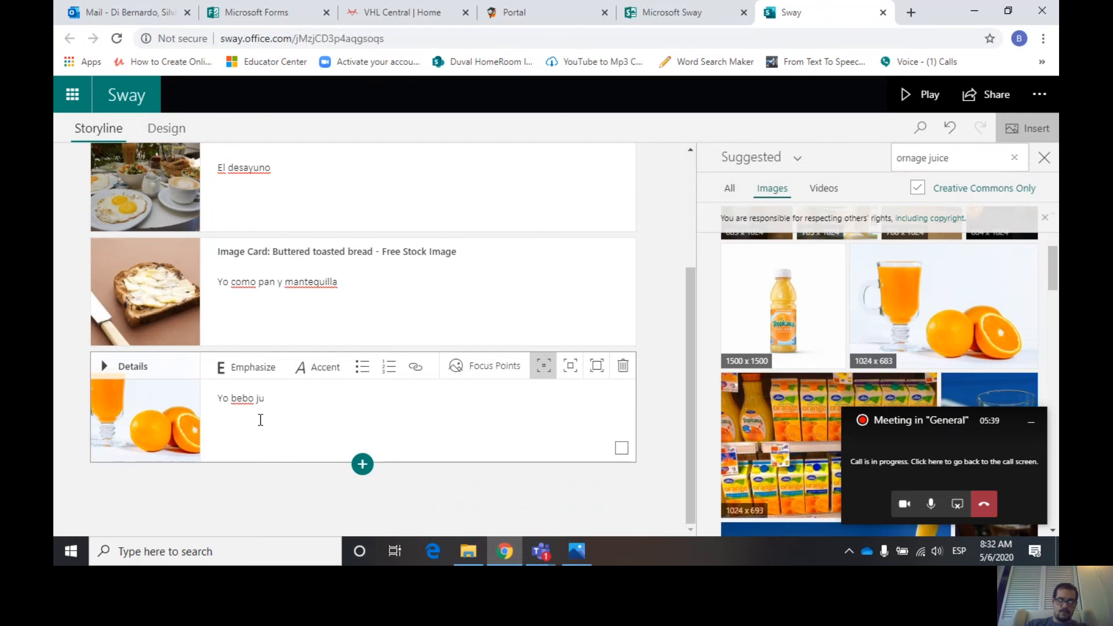
pyautogui.write('go de nar')
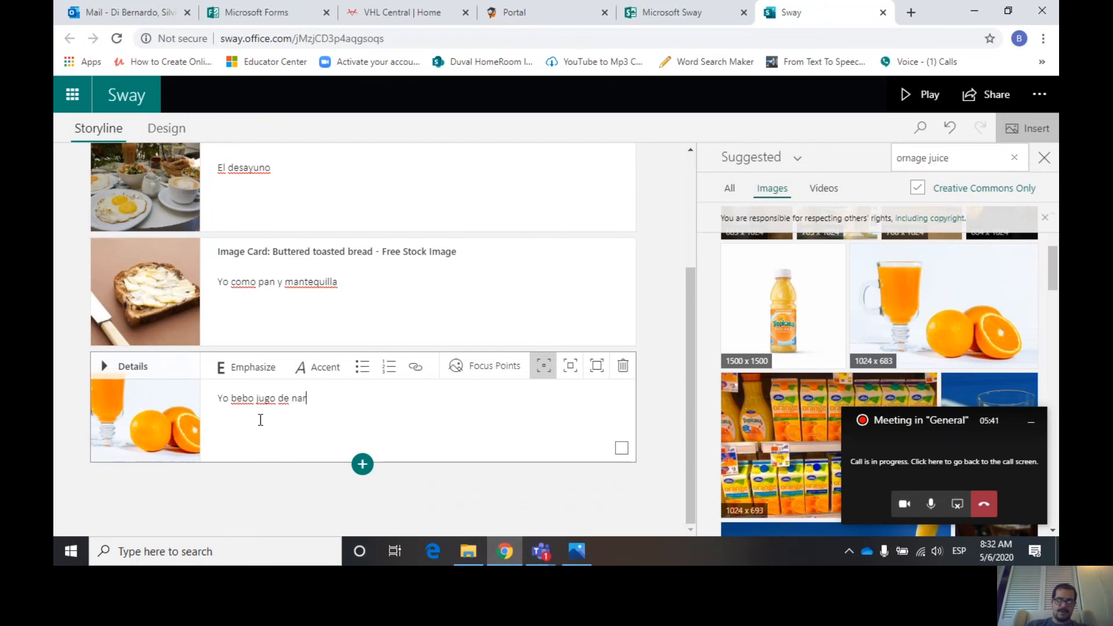
pyautogui.write('naj')
pyautogui.press('BackSpace')
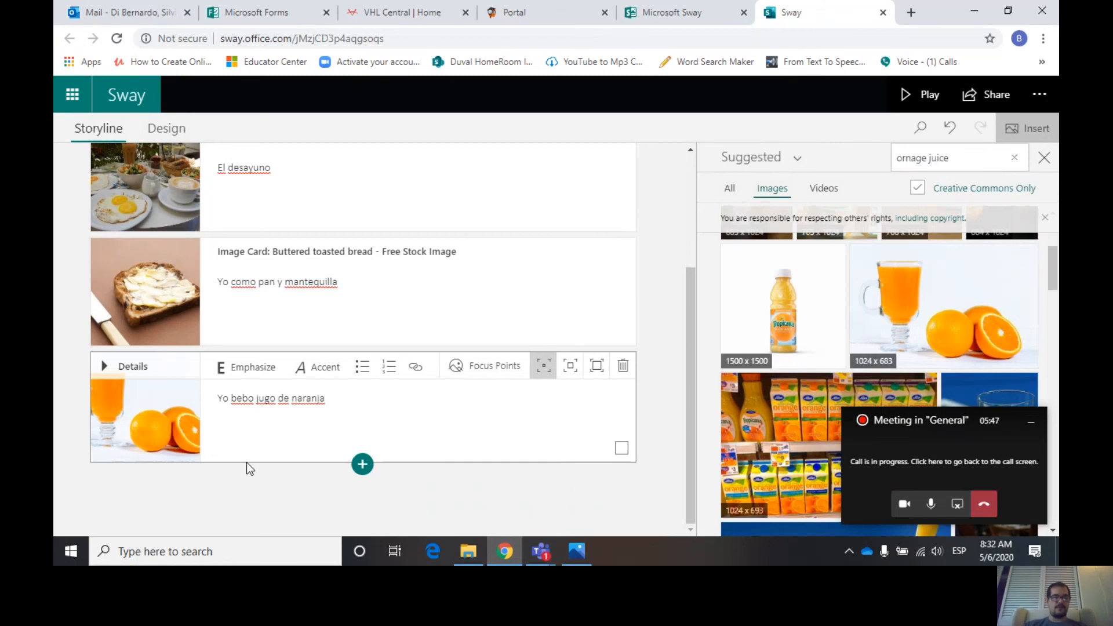
# - Add another image card with the first coffee cup photo found by searching coffee
pyautogui.click(362, 464)
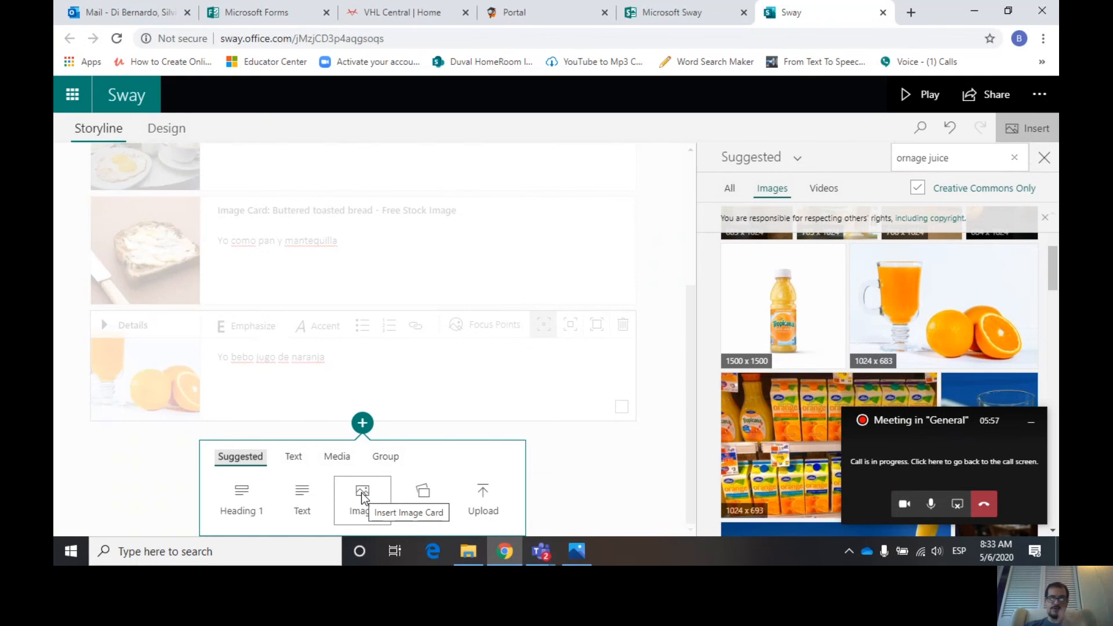
pyautogui.click(362, 494)
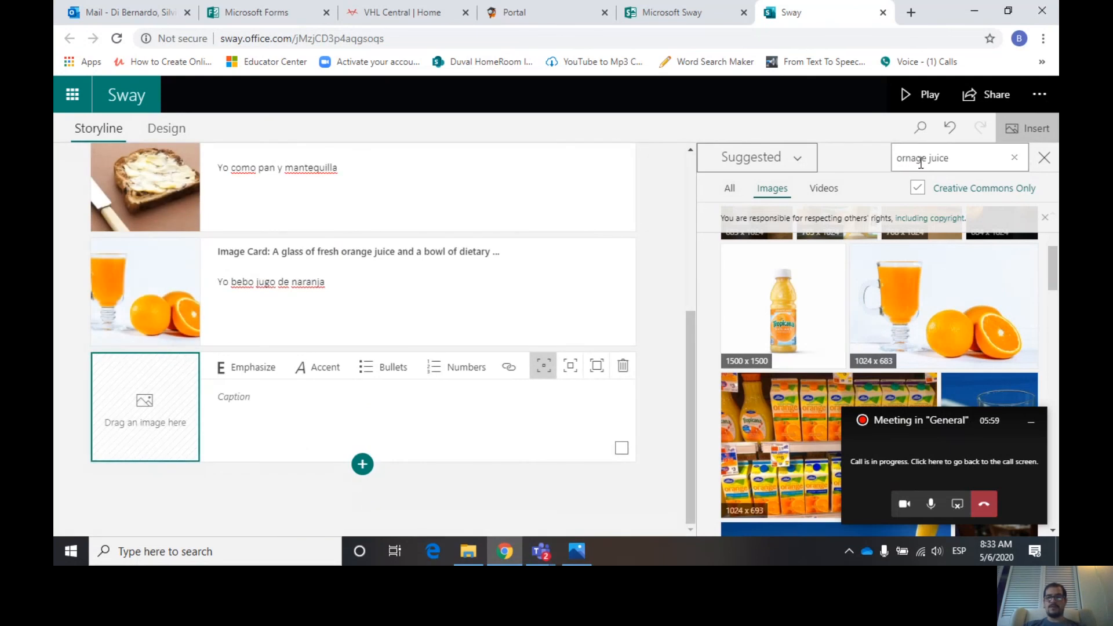
pyautogui.tripleClick(960, 156)
pyautogui.press('BackSpace')
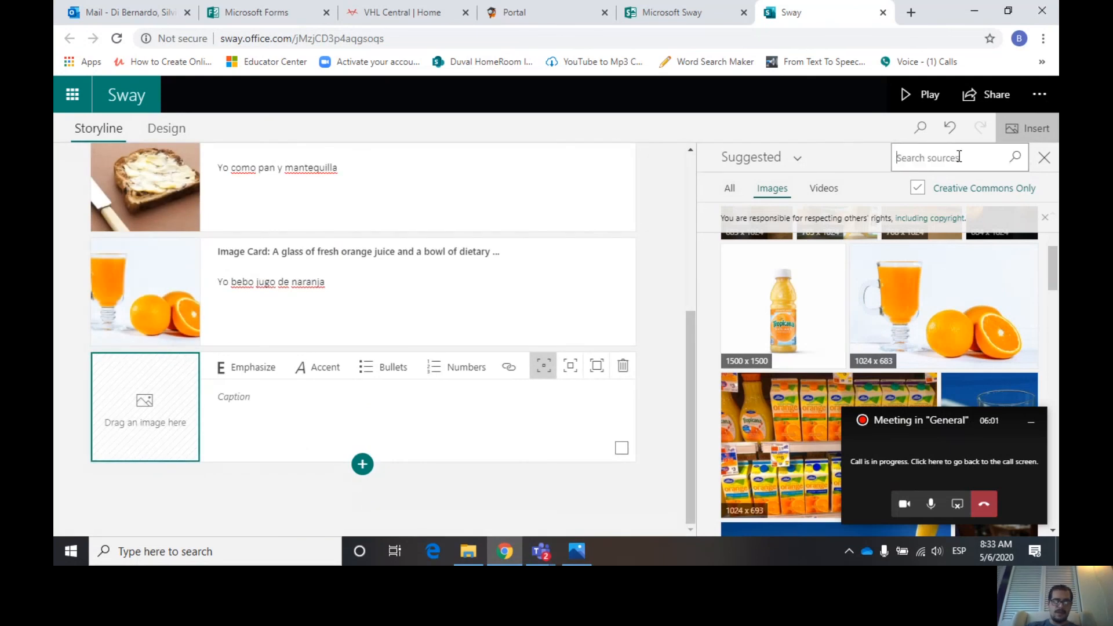
pyautogui.write('coffee')
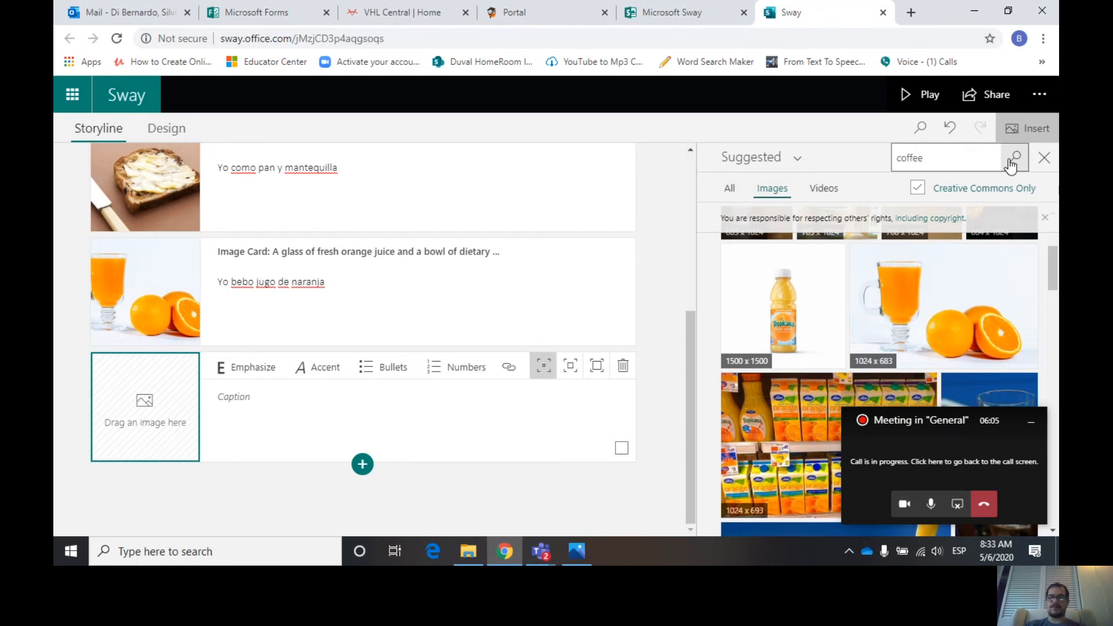
pyautogui.click(1012, 162)
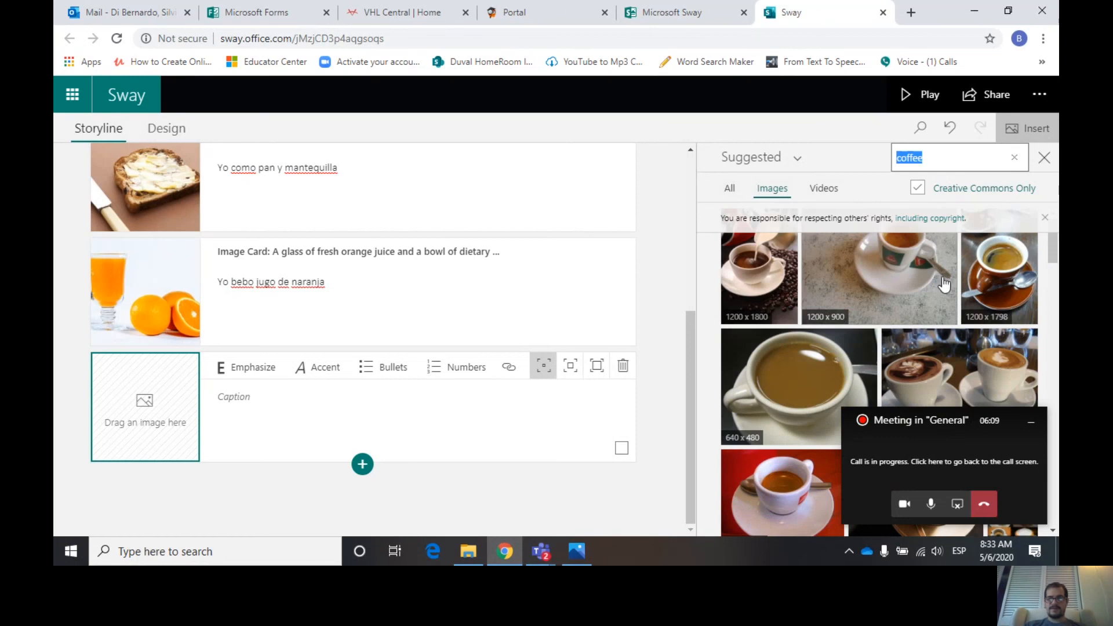
pyautogui.click(765, 276)
pyautogui.click(986, 154)
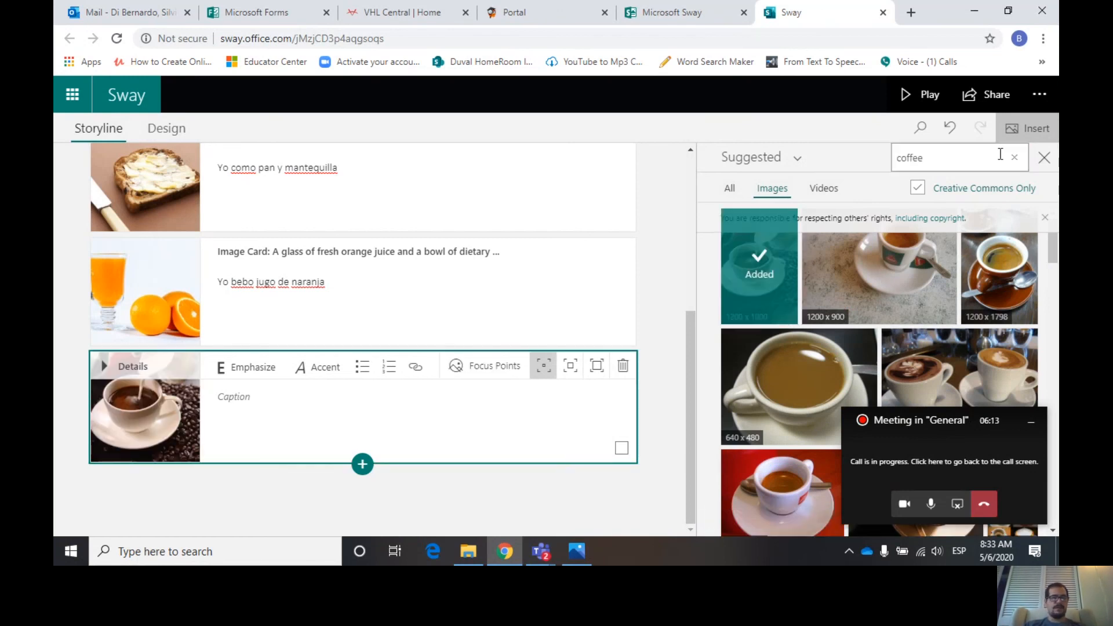
# - Caption the coffee image card Yo bebo café
pyautogui.click(247, 400)
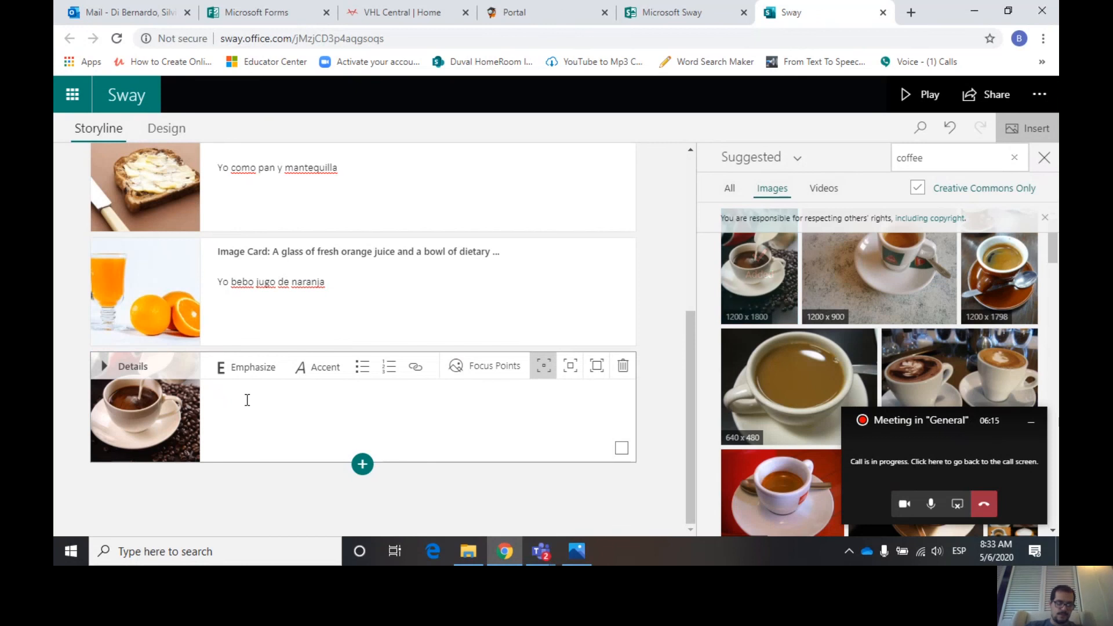
pyautogui.write('Yo bebo')
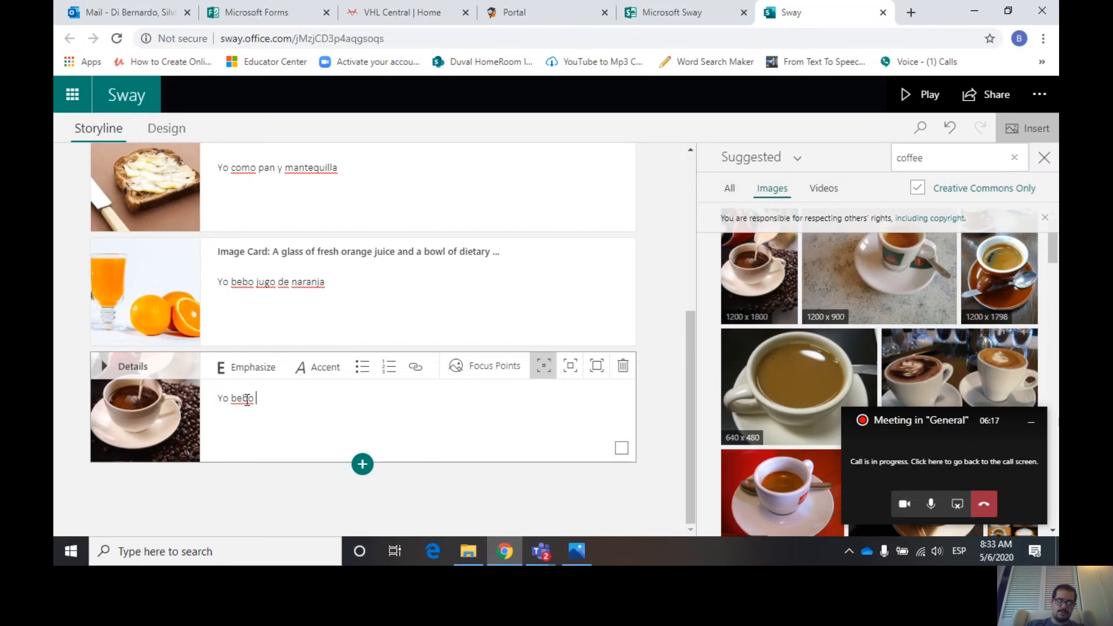
pyautogui.write(' café')
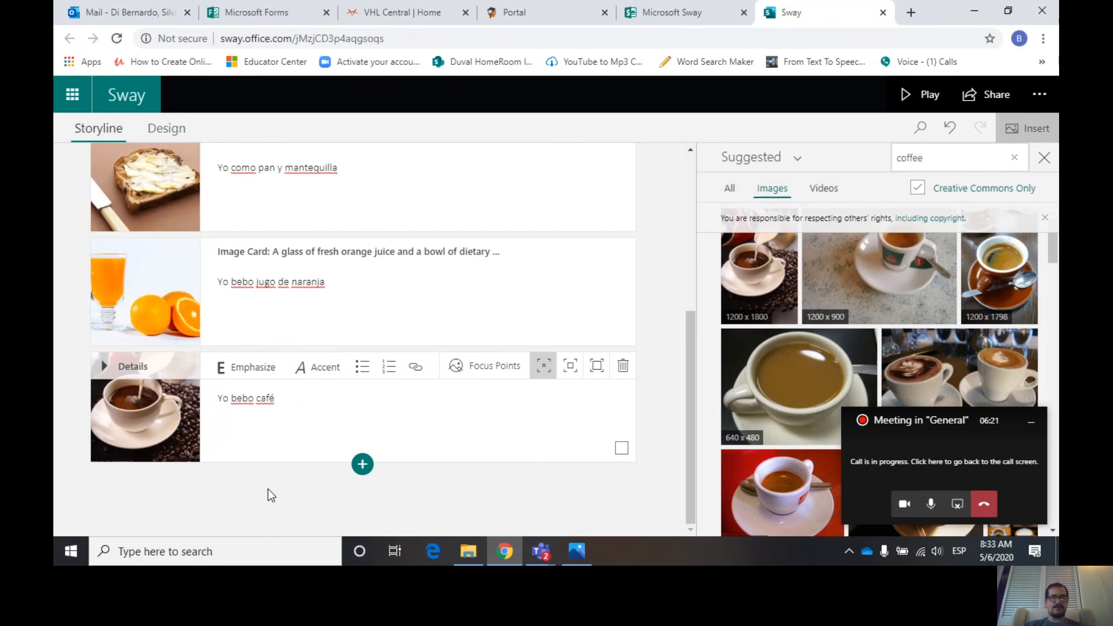
# - Close the image suggestions pane and scroll through the storyline to review all the cards
pyautogui.click(1044, 157)
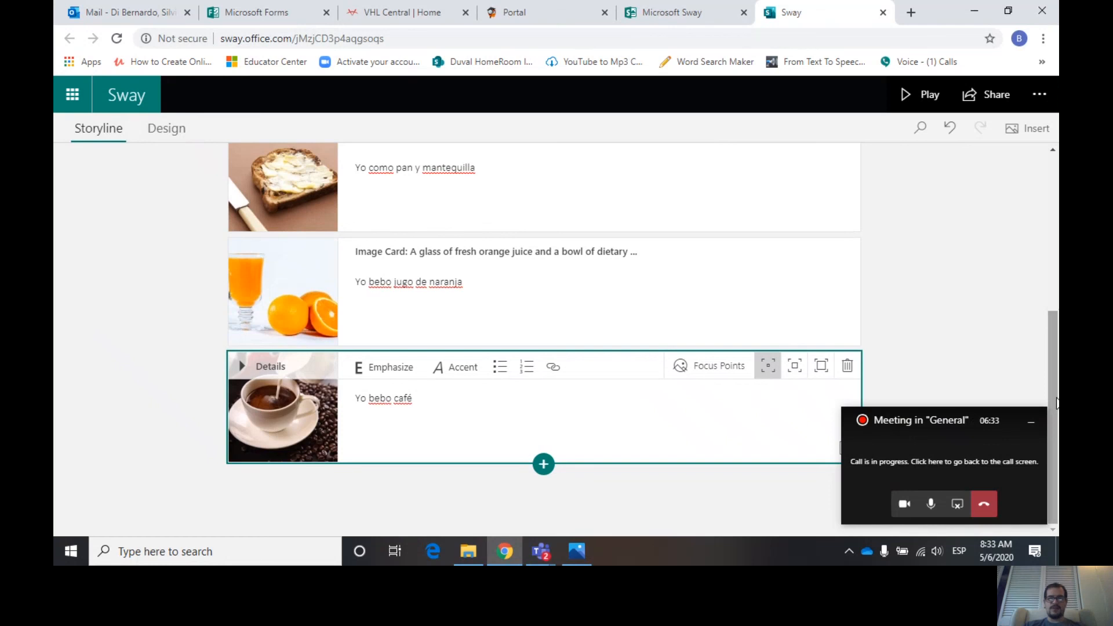
pyautogui.moveTo(1056, 403); pyautogui.dragTo(1050, 263)
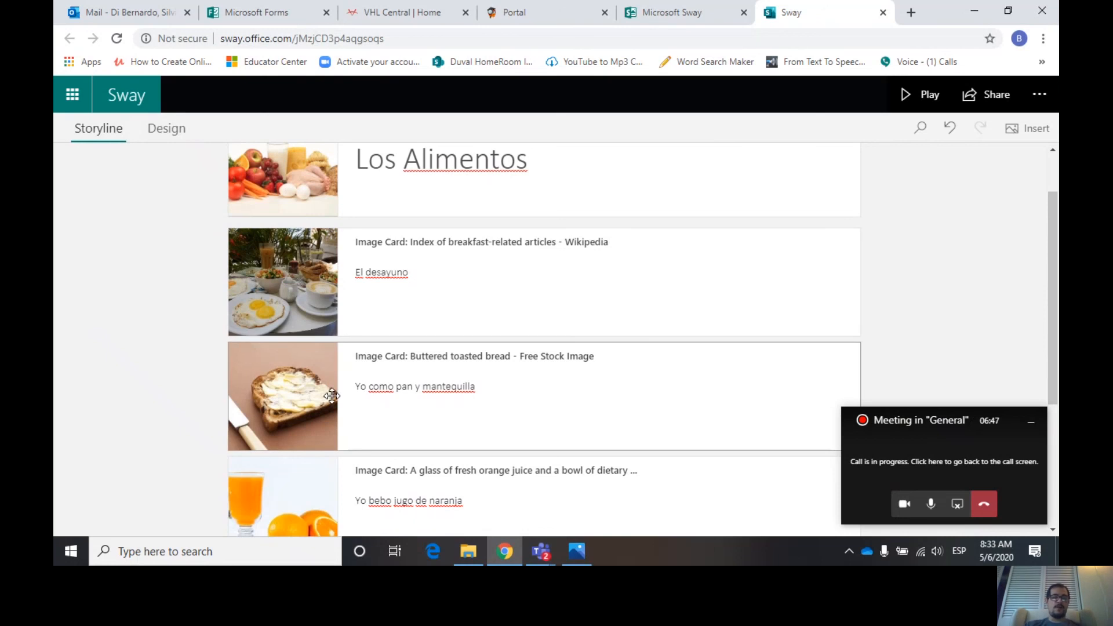
pyautogui.moveTo(1055, 310); pyautogui.dragTo(1055, 401)
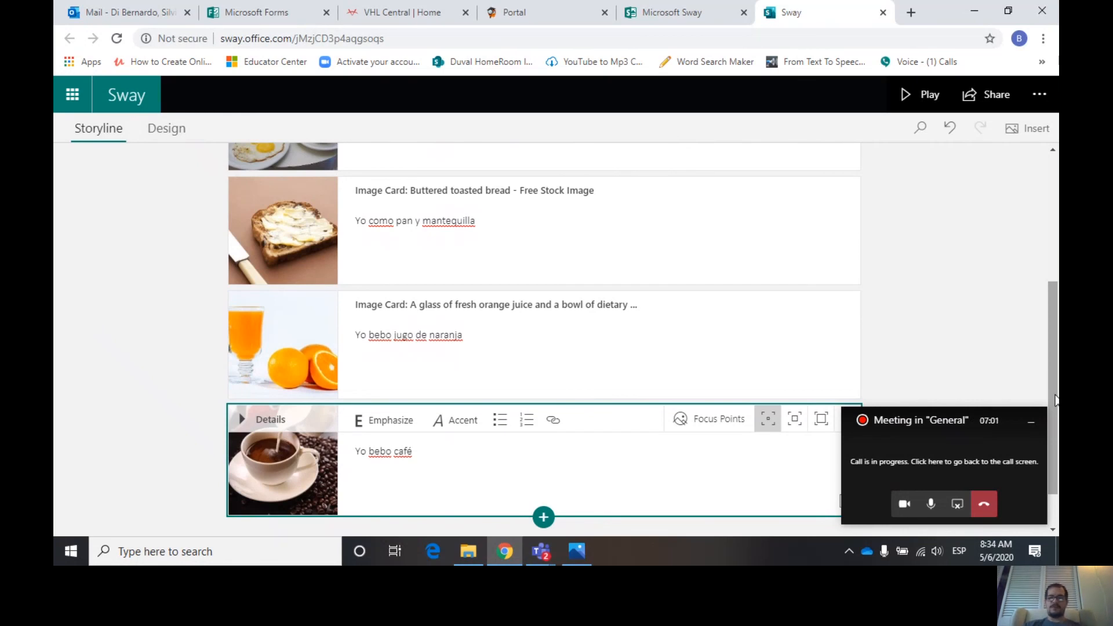
pyautogui.moveTo(1056, 400); pyautogui.dragTo(1054, 352)
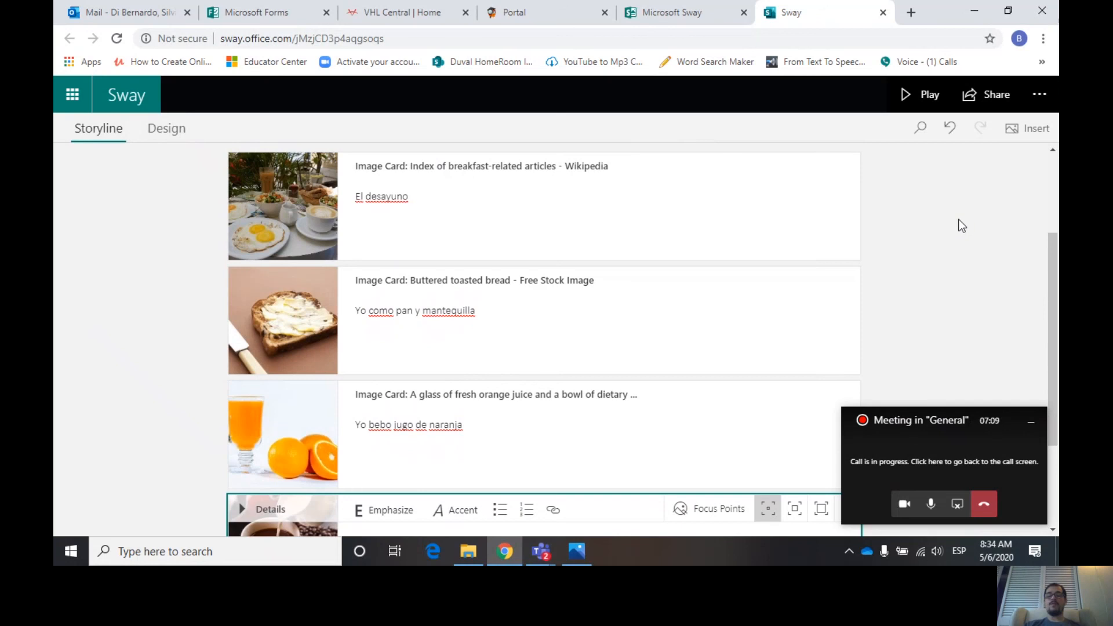
# - In the settings for this Sway, stop viewers from changing the layout and turn Autoplay on
pyautogui.click(1038, 104)
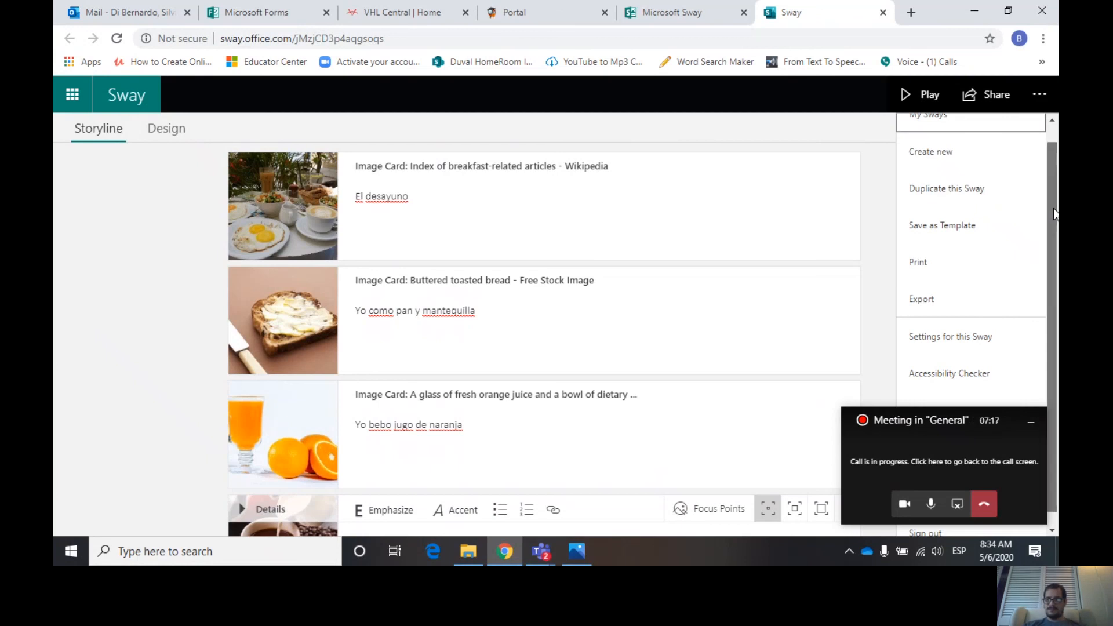
pyautogui.moveTo(1054, 209); pyautogui.dragTo(1055, 277)
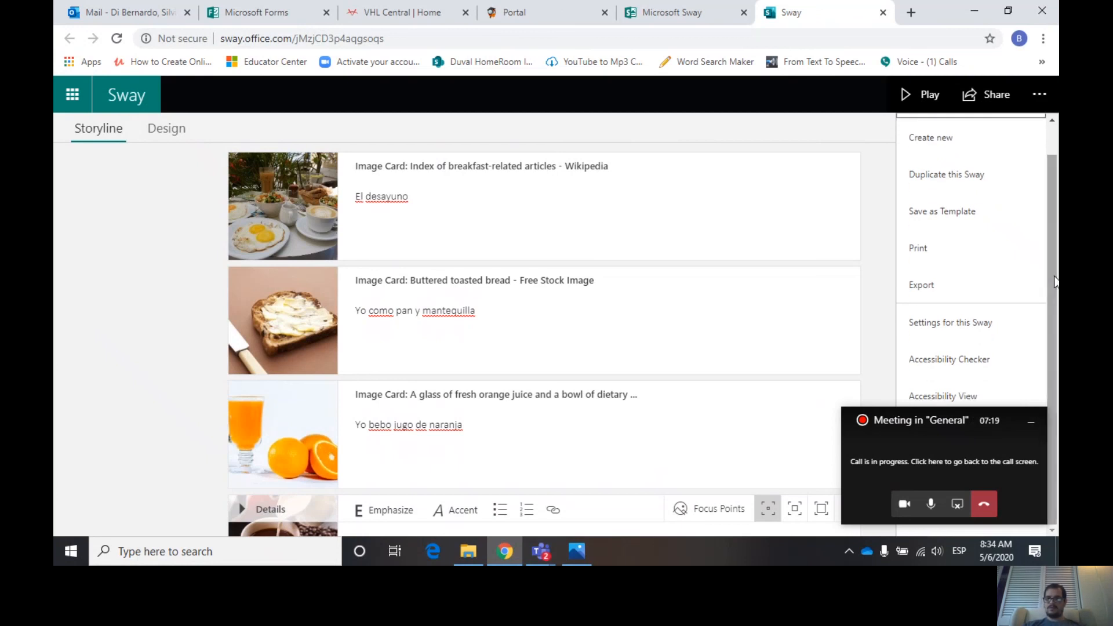
pyautogui.click(973, 323)
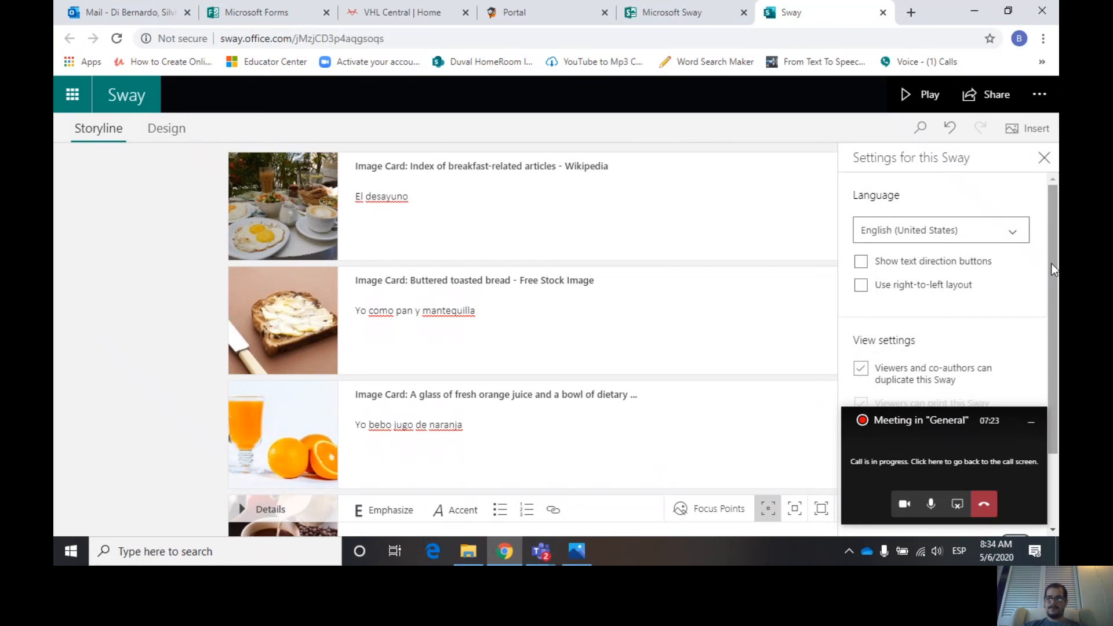
pyautogui.moveTo(1053, 264); pyautogui.dragTo(1052, 287)
pyautogui.moveTo(1052, 300); pyautogui.dragTo(1050, 346)
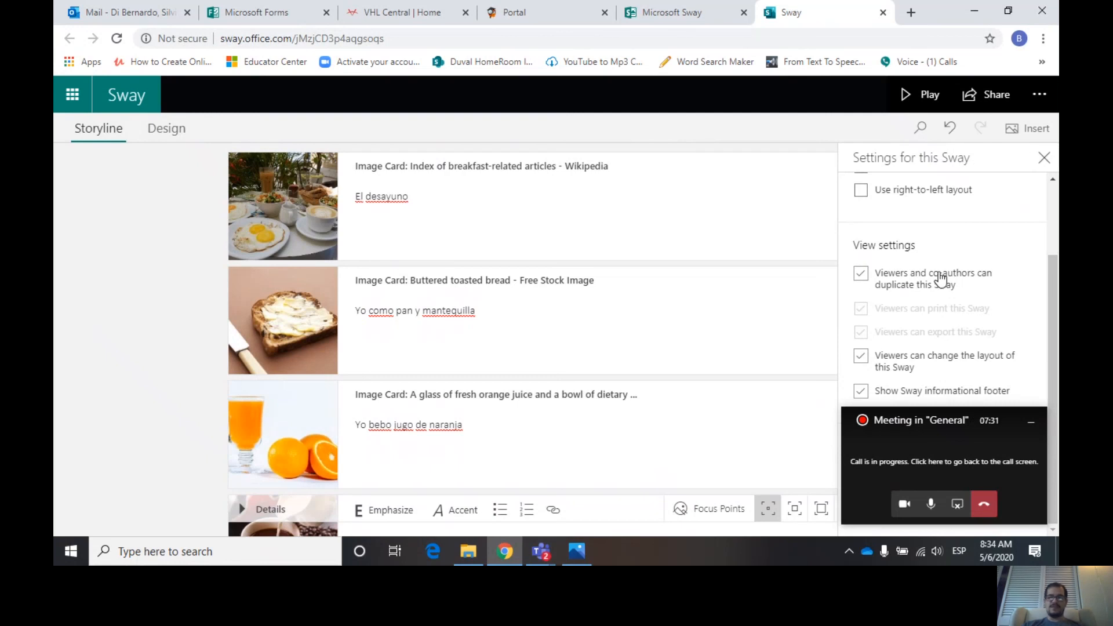
pyautogui.moveTo(930, 422); pyautogui.dragTo(96, 290)
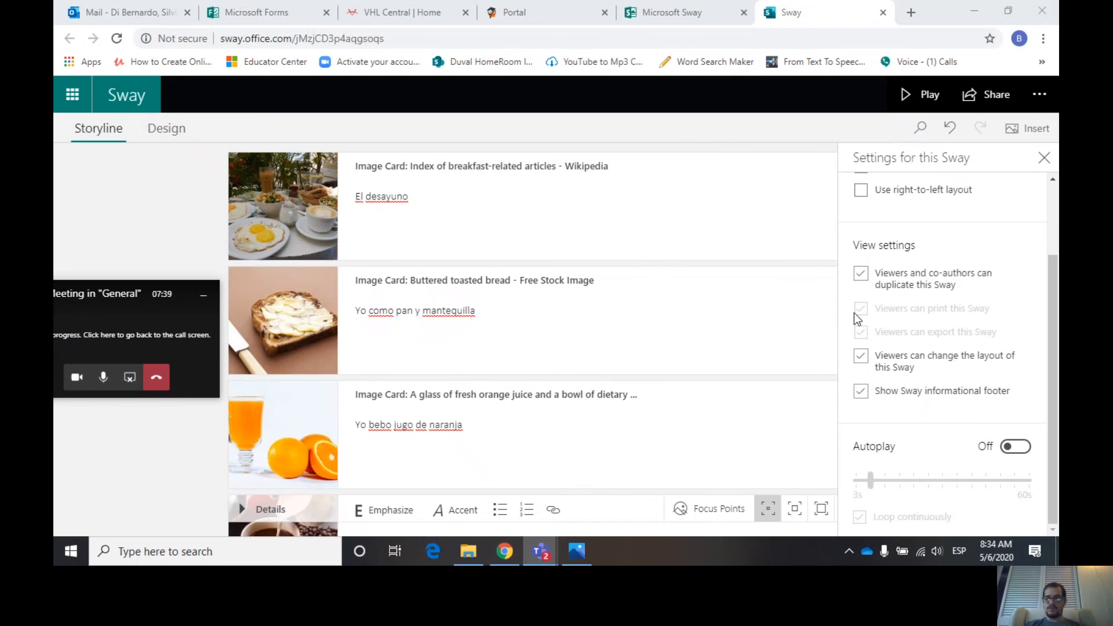
pyautogui.click(863, 362)
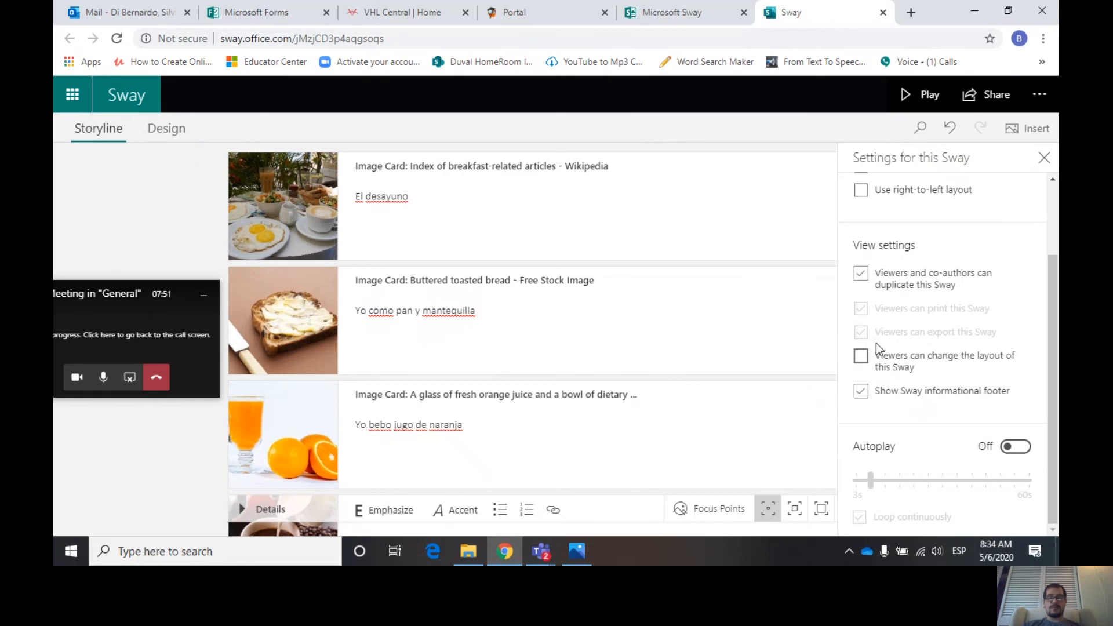
pyautogui.click(1020, 452)
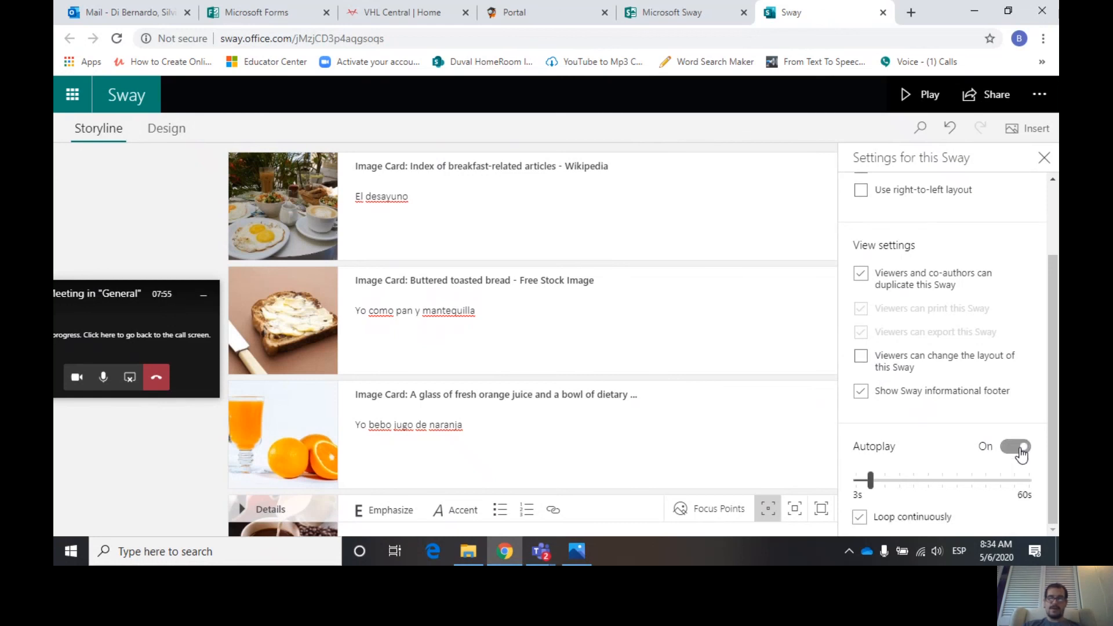
pyautogui.moveTo(862, 492)
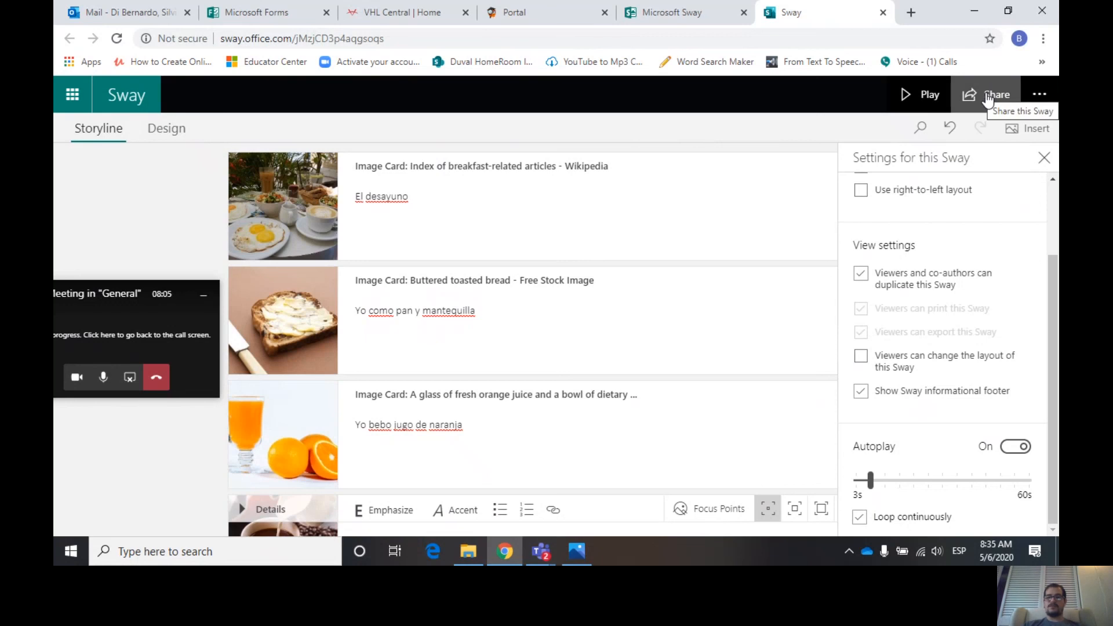
pyautogui.click(1043, 157)
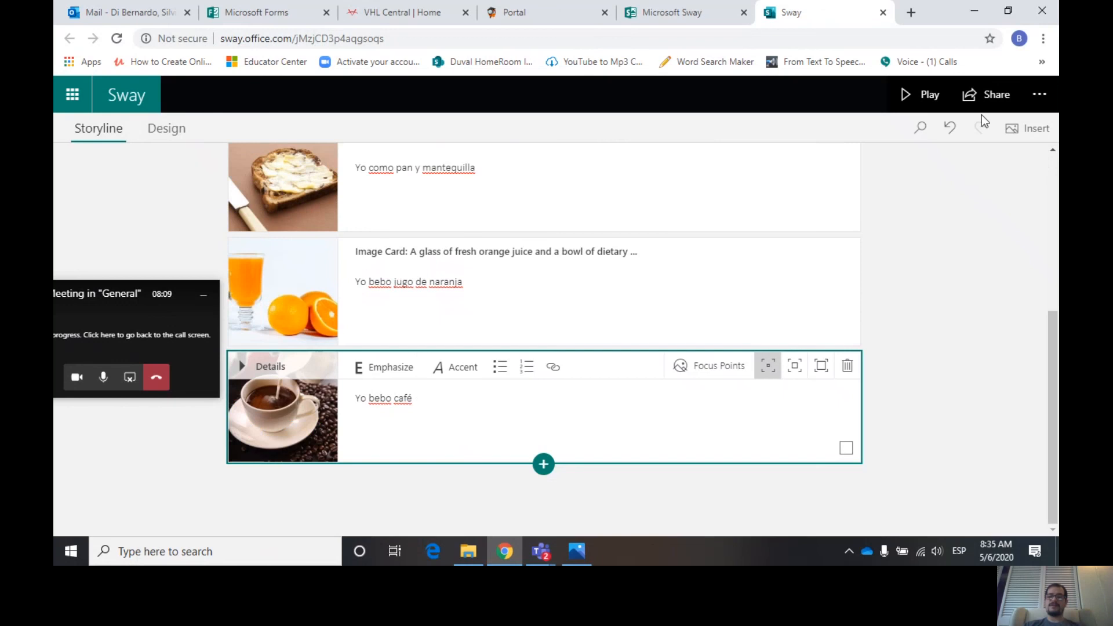
# - Open the sharing options and copy the Sway's visual link thumbnail
pyautogui.click(990, 99)
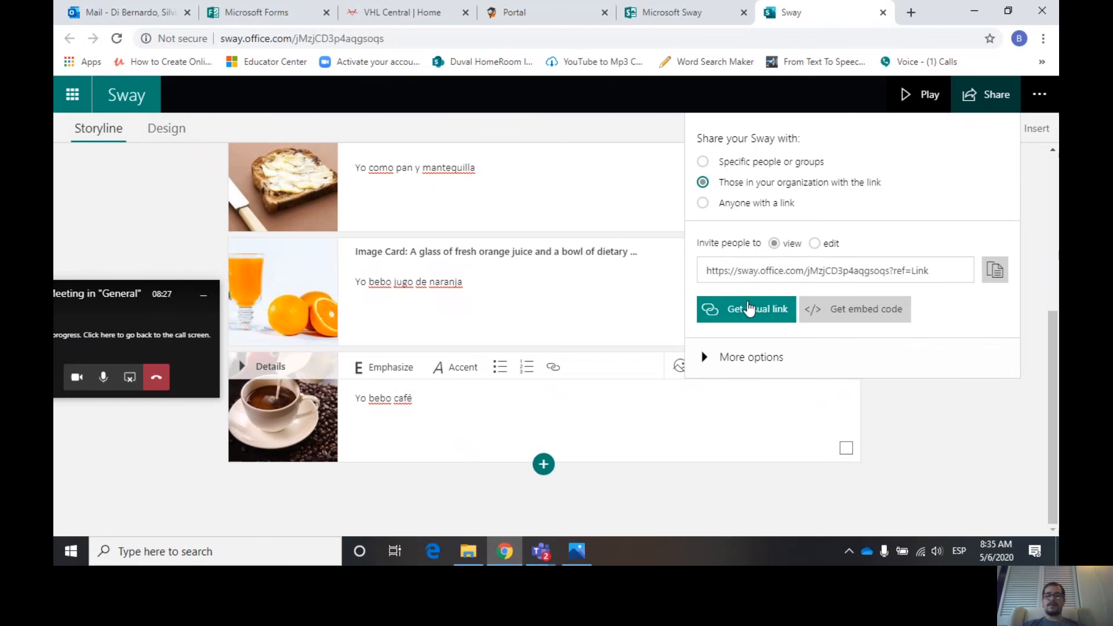
pyautogui.click(734, 358)
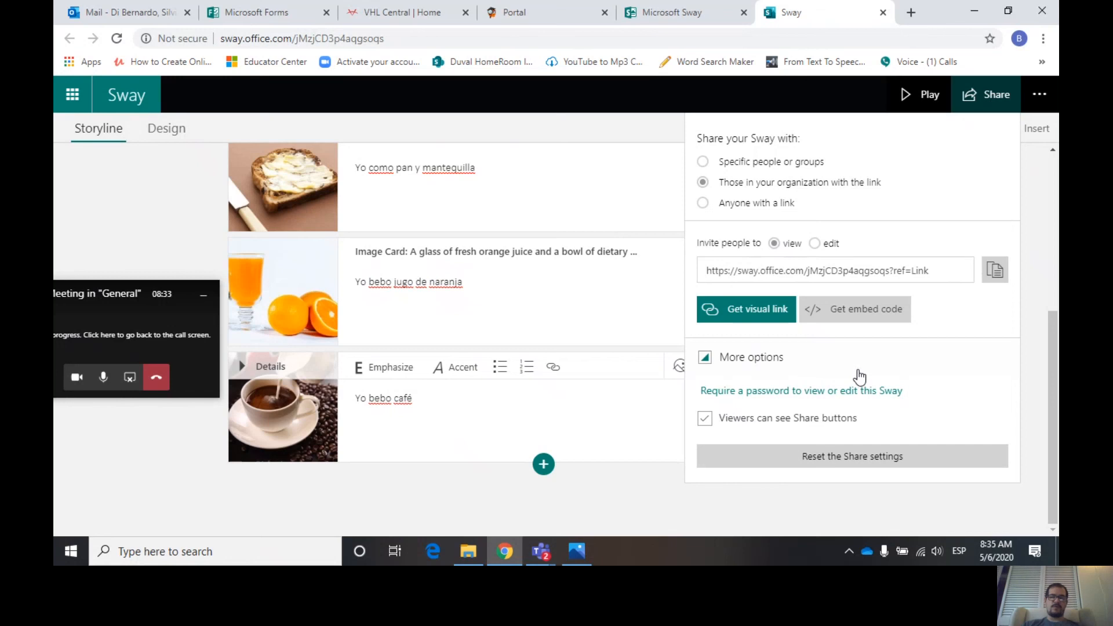
pyautogui.click(736, 318)
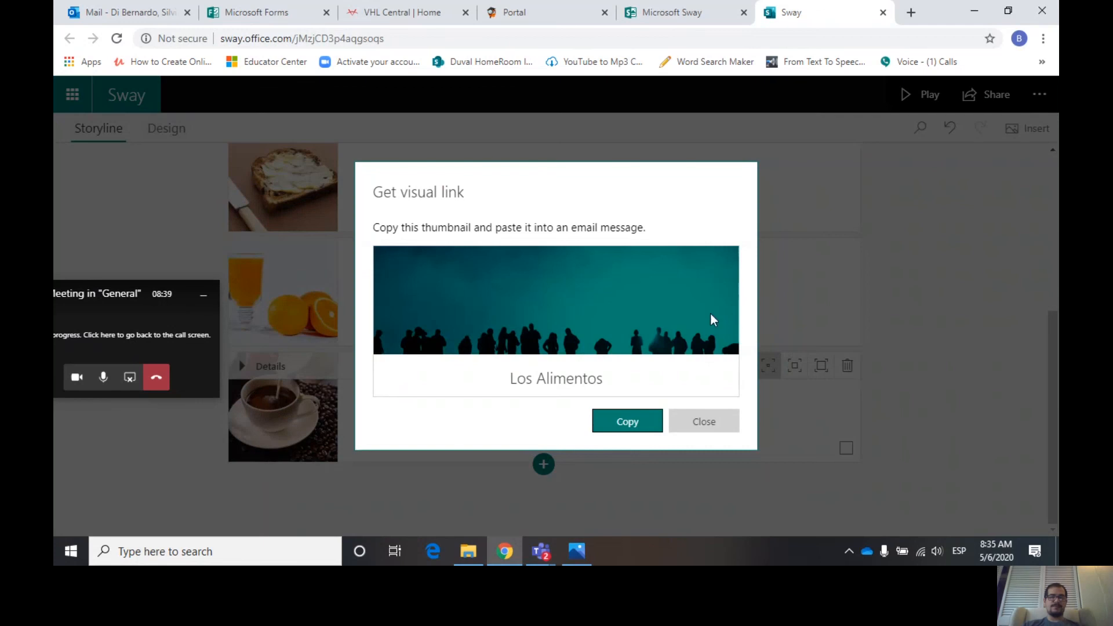
pyautogui.click(619, 423)
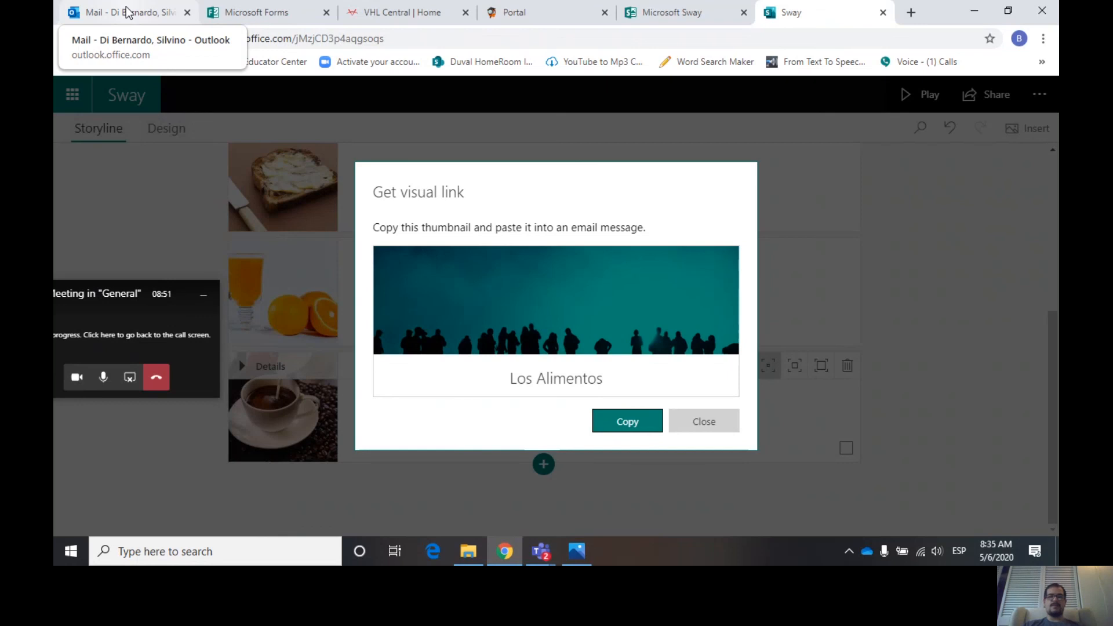
pyautogui.click(703, 422)
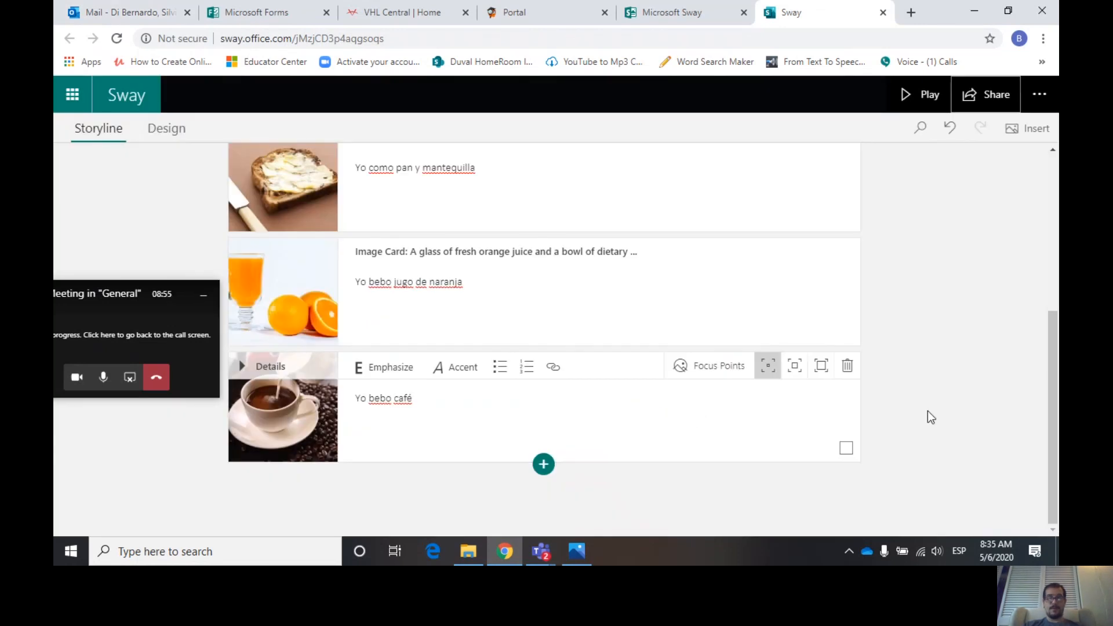